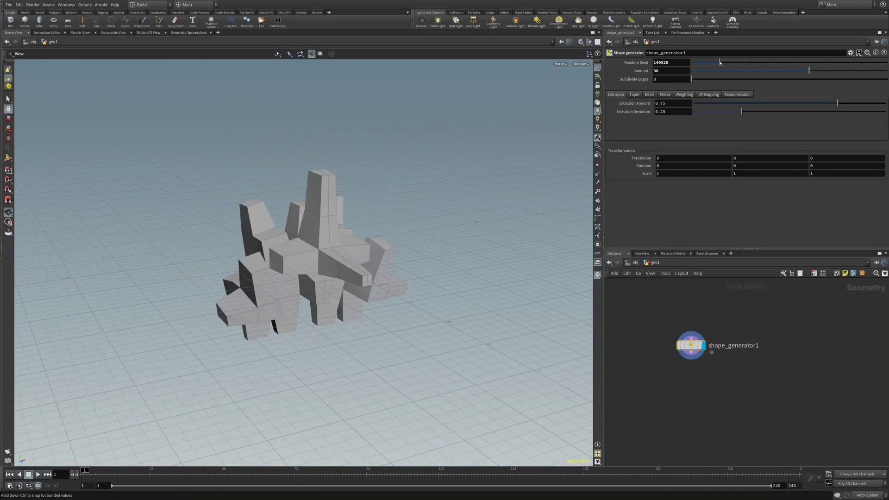
# Step: Reseed the shape and round its edges with a small bevel
pyautogui.moveTo(363, 258); pyautogui.dragTo(467, 292)
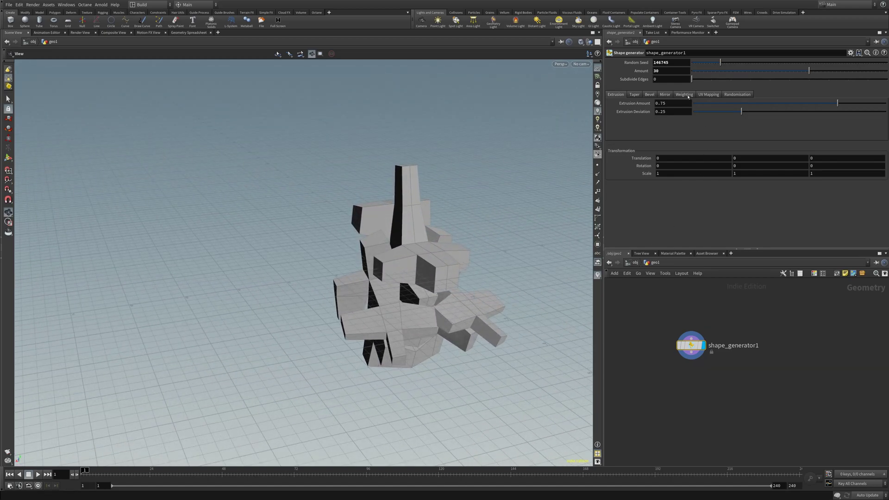
pyautogui.click(664, 95)
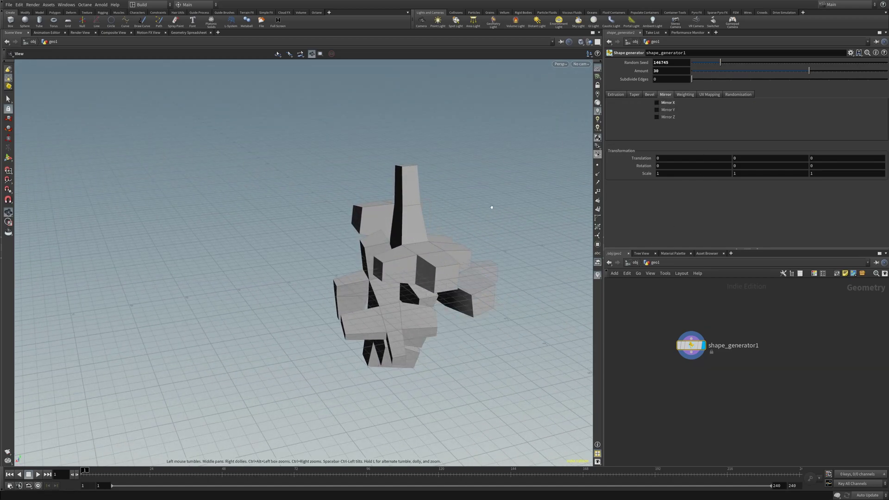
pyautogui.moveTo(480, 213); pyautogui.dragTo(461, 175)
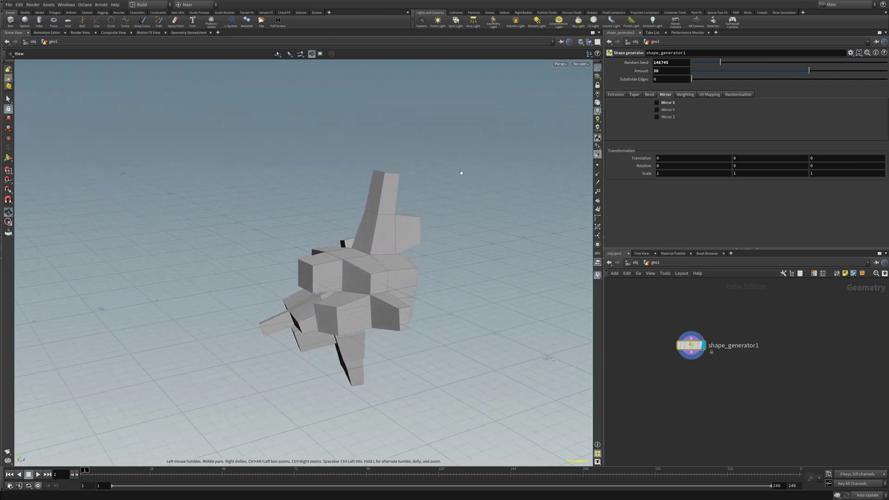
pyautogui.click(650, 94)
pyautogui.moveTo(694, 105); pyautogui.dragTo(730, 112)
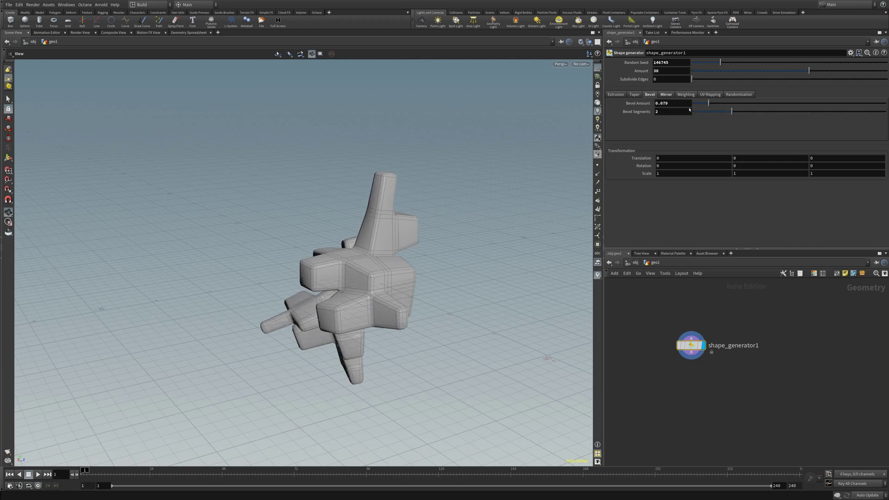
# Step: Raise the taper amount to about 0.98 and taper deviation to about 0.37
pyautogui.click(635, 94)
pyautogui.moveTo(835, 104); pyautogui.dragTo(887, 104)
pyautogui.moveTo(694, 113); pyautogui.dragTo(821, 119)
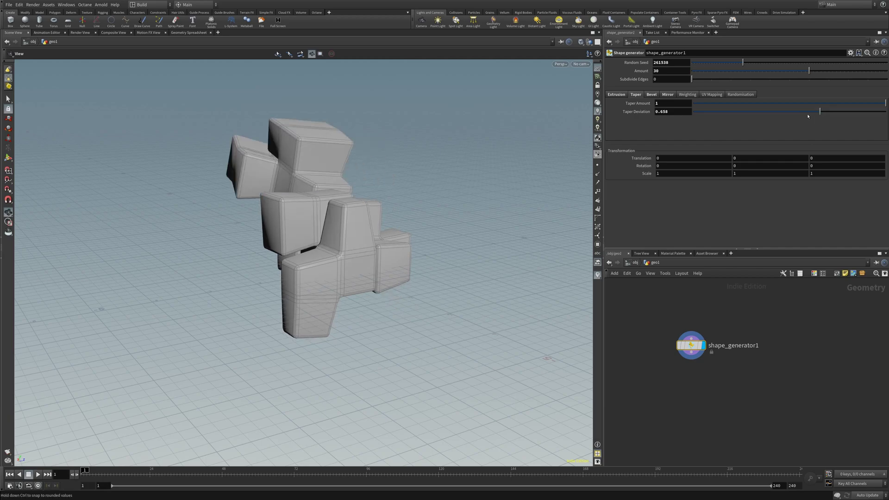
# Step: Pick another random seed and mirror the shape across both Y and X
pyautogui.moveTo(734, 64); pyautogui.dragTo(740, 63)
pyautogui.moveTo(371, 194); pyautogui.dragTo(417, 190)
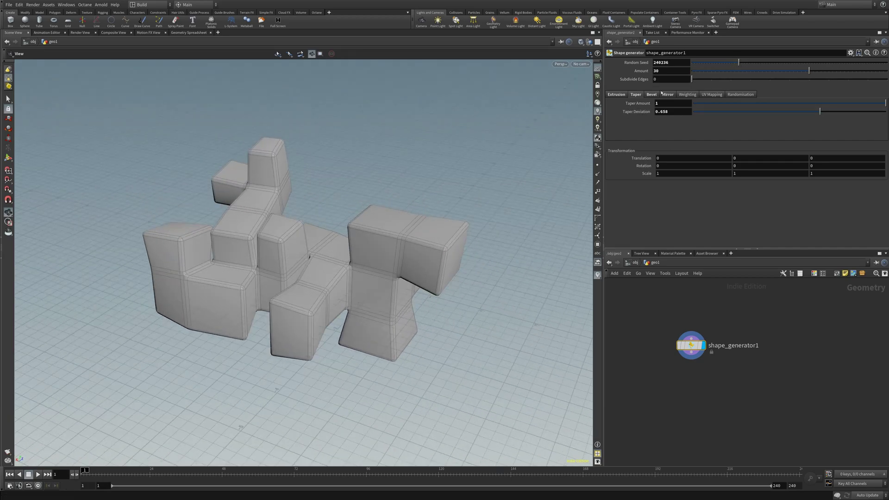
pyautogui.click(667, 94)
pyautogui.click(657, 109)
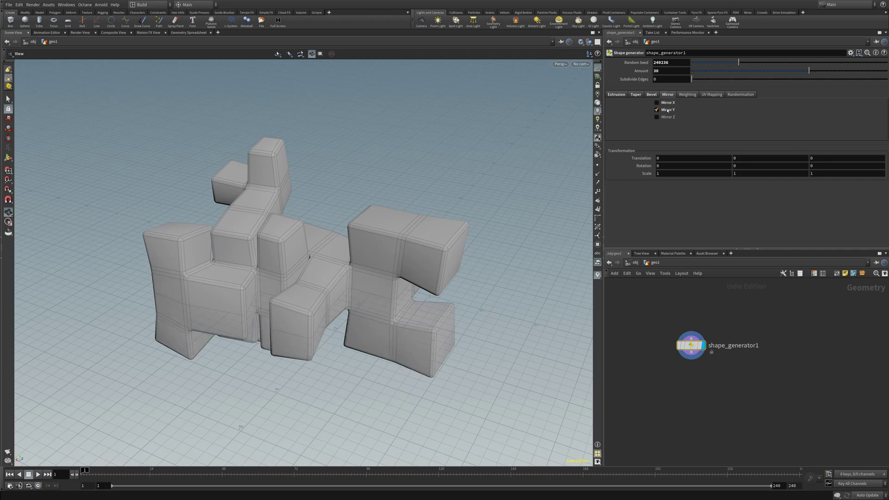
pyautogui.click(657, 103)
# Step: Try further random seeds on the mirrored shape
pyautogui.moveTo(407, 198); pyautogui.dragTo(321, 220)
pyautogui.moveTo(321, 220); pyautogui.dragTo(347, 234, button='middle')
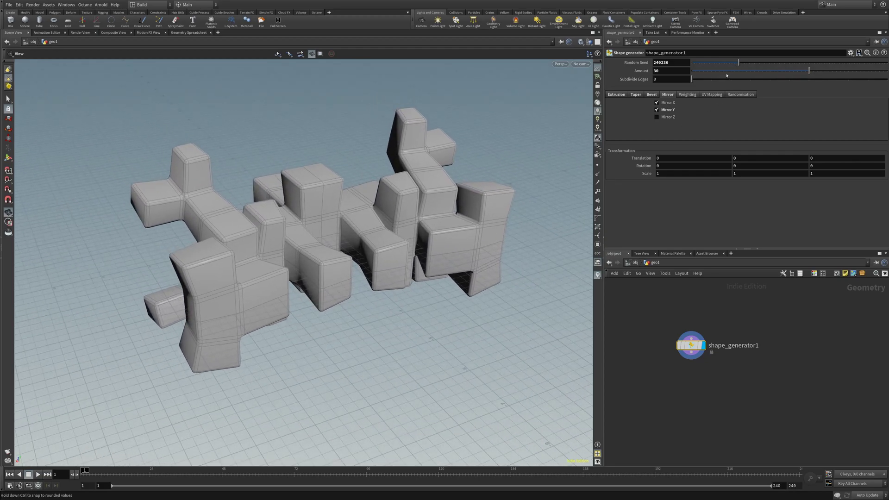
pyautogui.moveTo(735, 63); pyautogui.dragTo(774, 64)
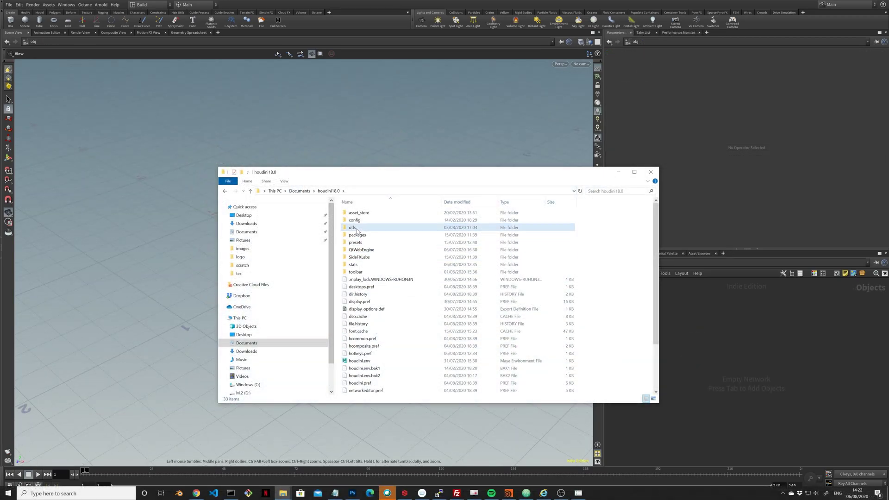
# Step: Import and install shape_generator.0.0.1.hdalc through File > Import > Houdini Digital Asset
pyautogui.doubleClick(352, 228)
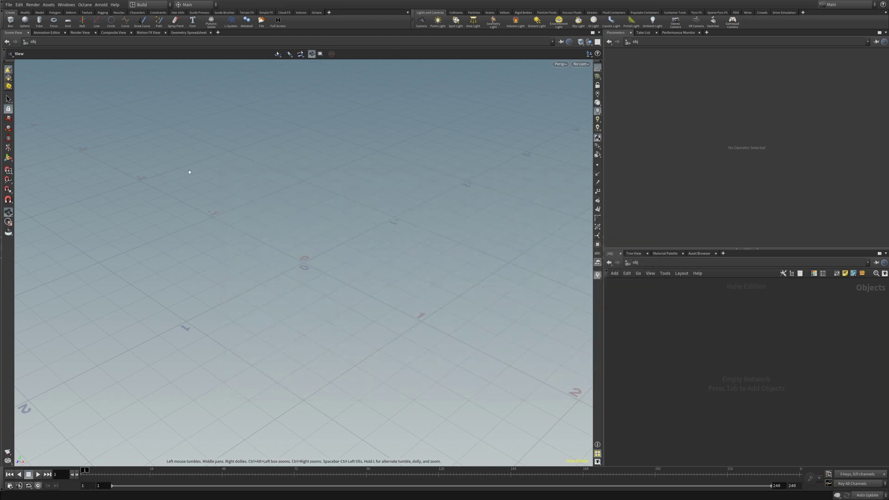
pyautogui.click(19, 4)
pyautogui.moveTo(12, 7)
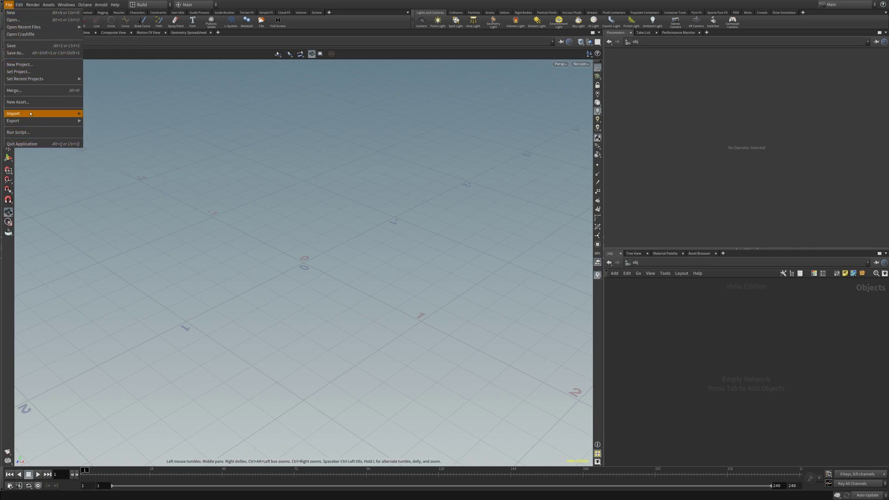
pyautogui.moveTo(30, 114)
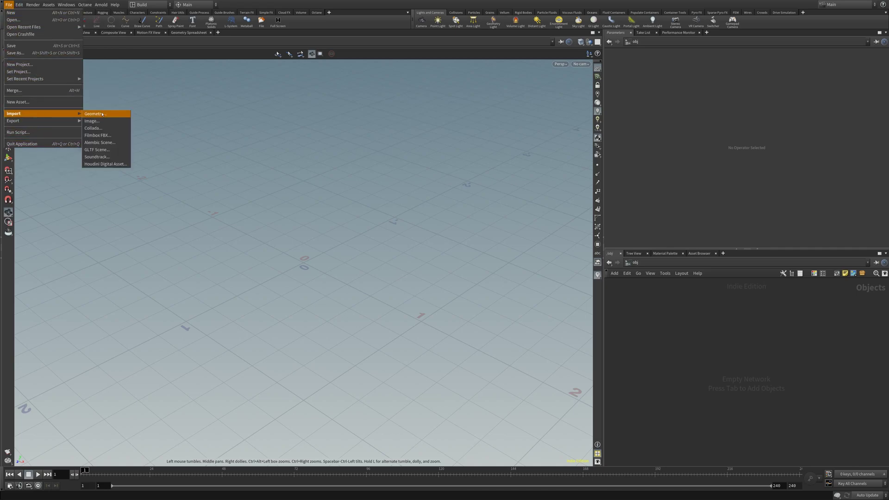
pyautogui.click(102, 164)
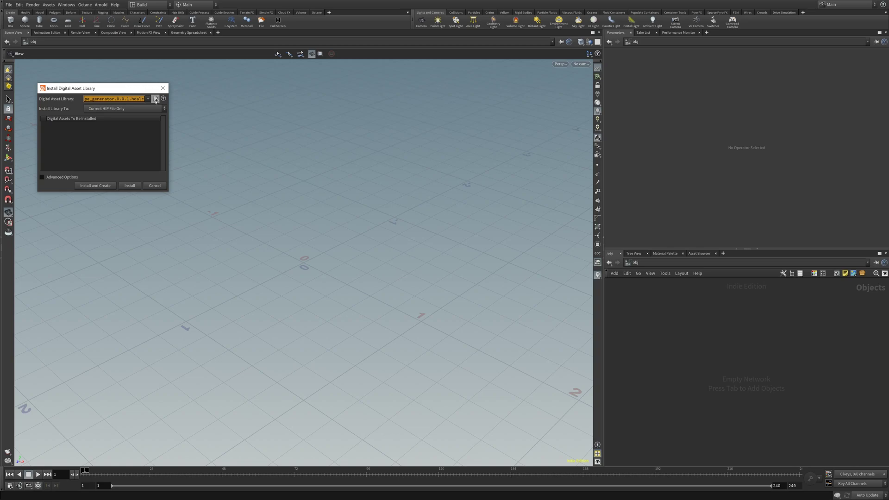
pyautogui.click(156, 99)
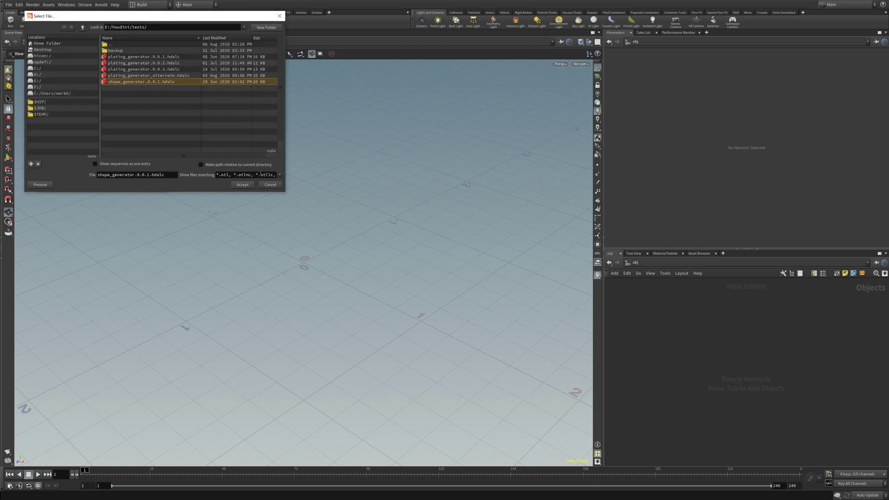
pyautogui.click(243, 185)
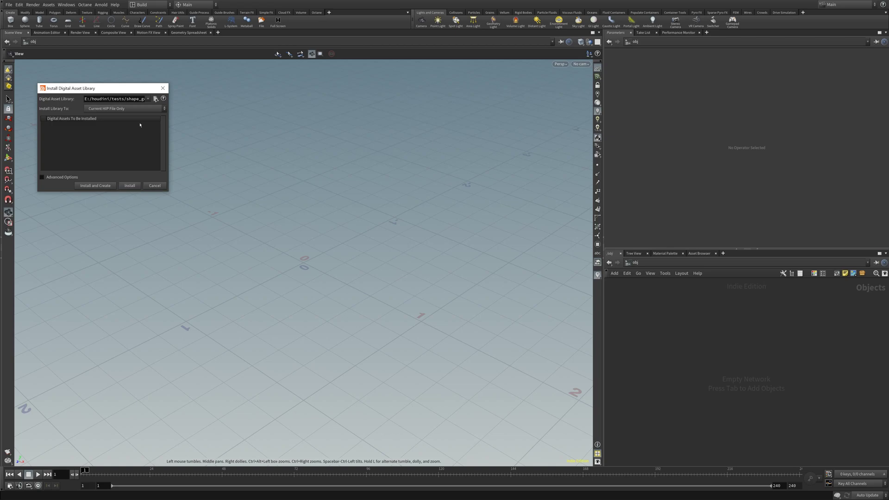
pyautogui.click(164, 89)
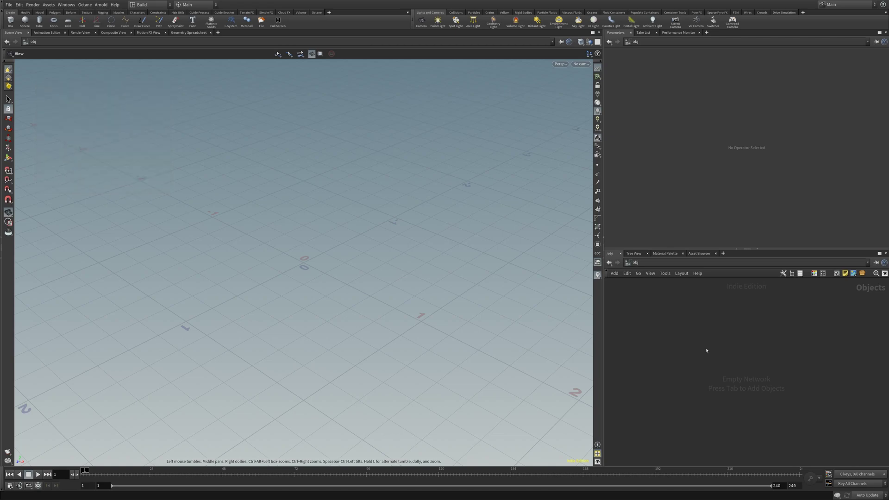
# Step: Add a geometry object, geo1, to the network and go inside it
pyautogui.press('Tab')
pyautogui.write('geom')
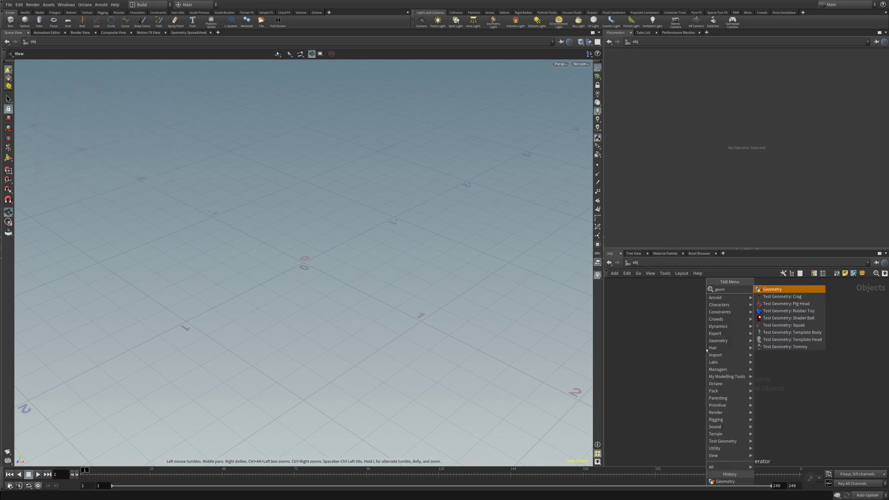
pyautogui.click(772, 289)
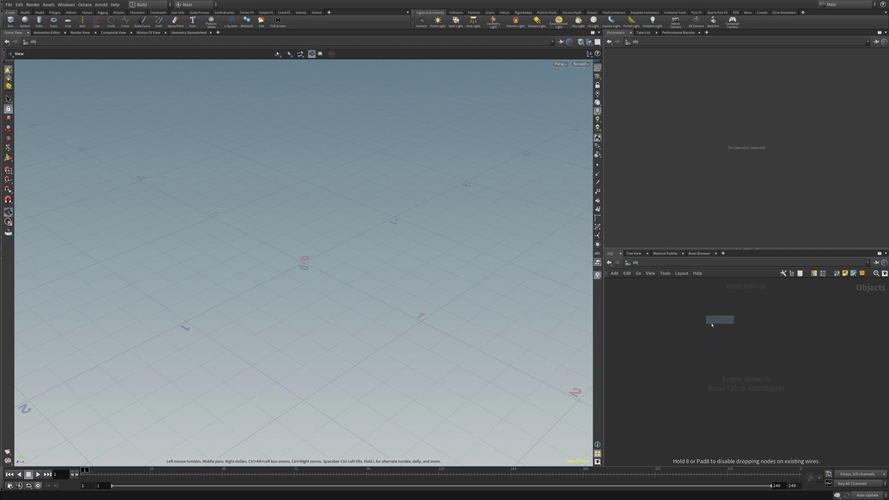
pyautogui.click(686, 346)
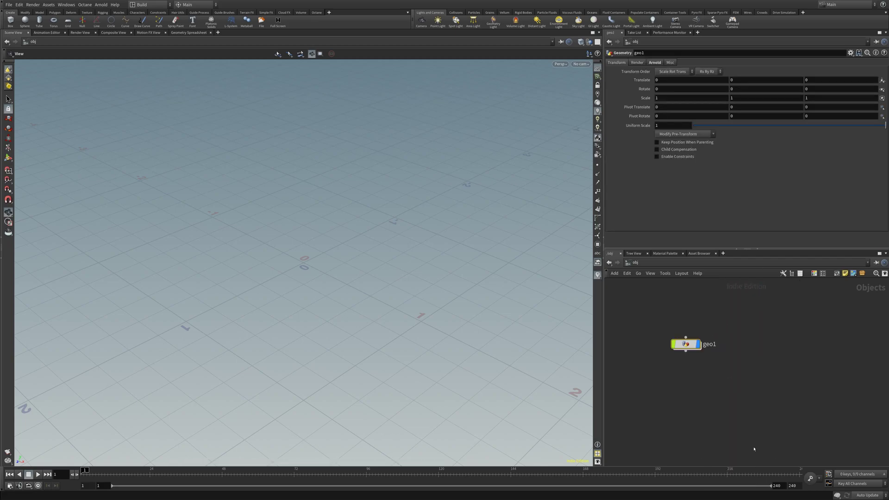
pyautogui.doubleClick(686, 348)
# Step: Place a Shape generator node, shape_generator1, inside geo1 and dolly out to see it
pyautogui.press('Tab')
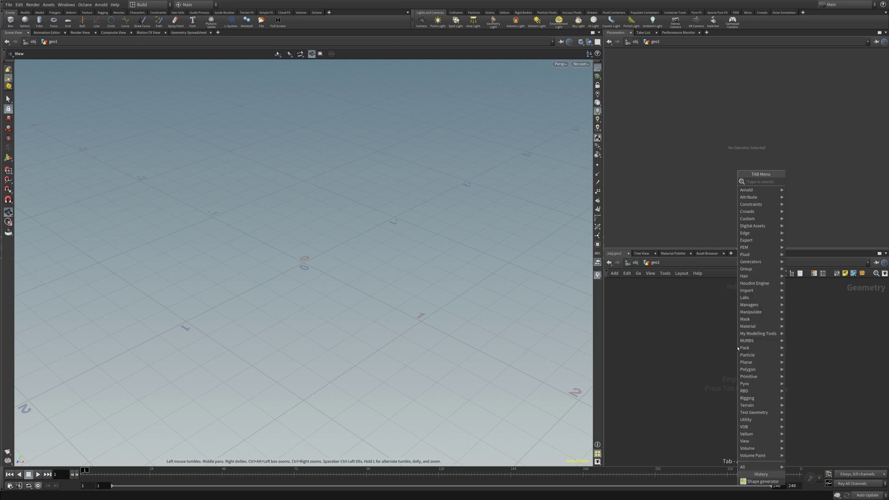
pyautogui.moveTo(758, 264)
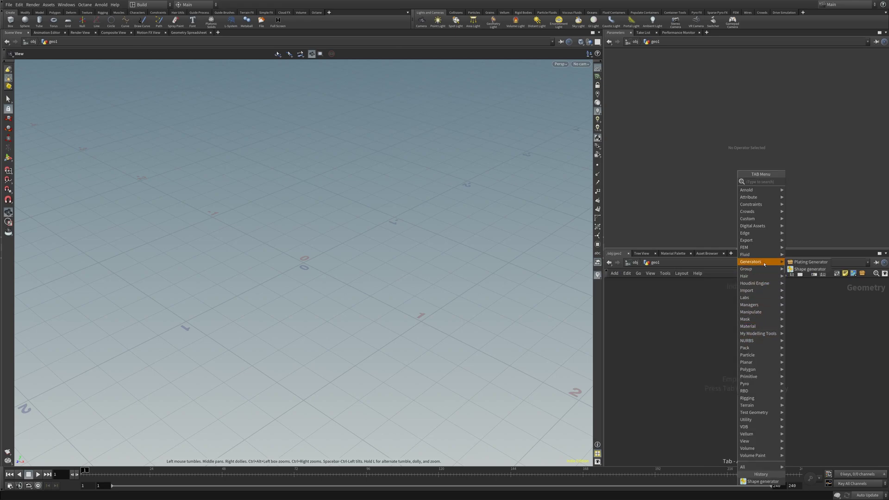
pyautogui.click(826, 272)
pyautogui.click(724, 348)
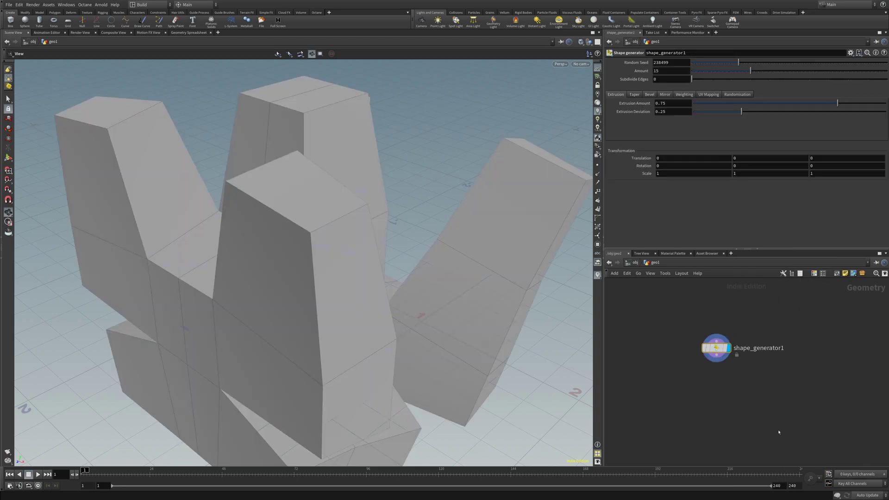
pyautogui.scroll(-10, 371, 330)
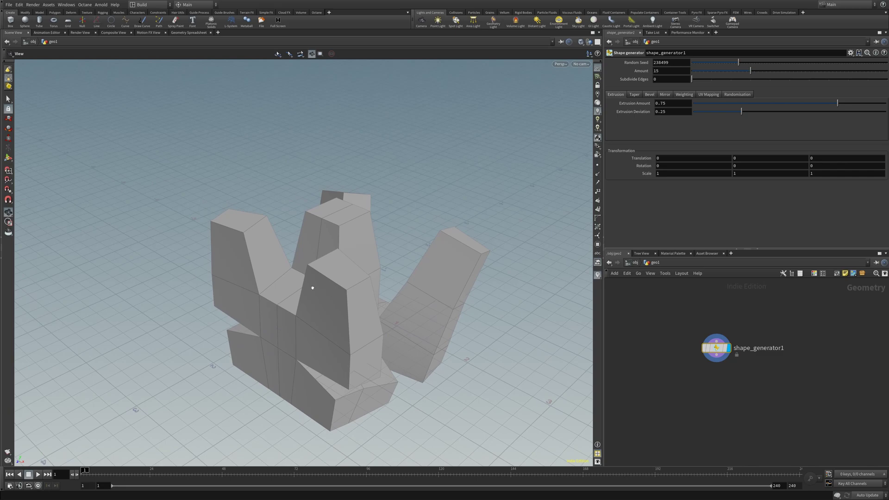
# Step: Scrub the Random Seed to 314793 and orbit around the new shape
pyautogui.keyDown('alt'); pyautogui.moveTo(316, 303); pyautogui.dragTo(396, 304); pyautogui.keyUp('alt')
pyautogui.keyDown('alt'); pyautogui.moveTo(295, 320); pyautogui.dragTo(303, 292, button='middle'); pyautogui.keyUp('alt')
pyautogui.scroll(1, 318, 296)
pyautogui.moveTo(739, 63); pyautogui.dragTo(754, 64)
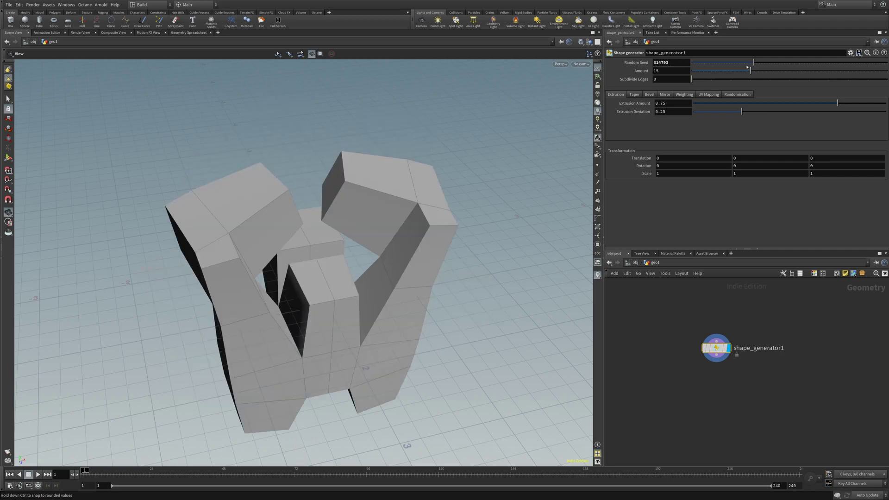
pyautogui.moveTo(273, 278); pyautogui.dragTo(308, 291)
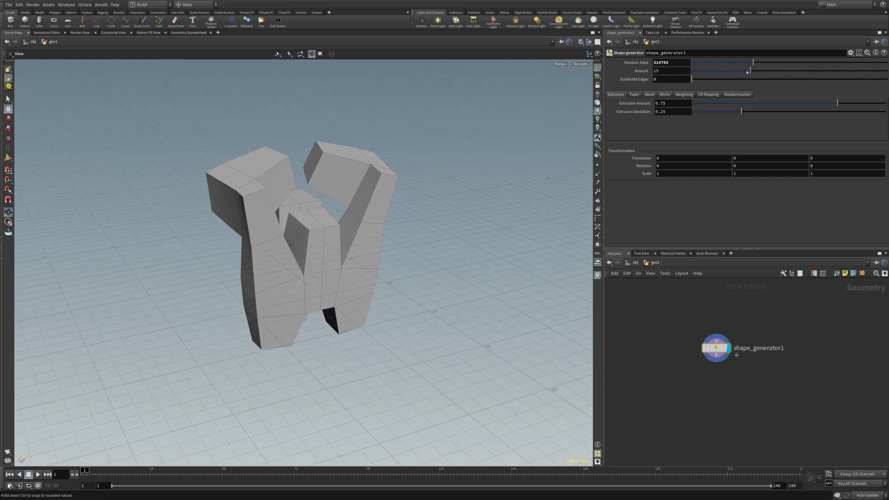
# Step: Raise Amount to 18, then to 150, and frame the complex result
pyautogui.moveTo(750, 71); pyautogui.dragTo(841, 72)
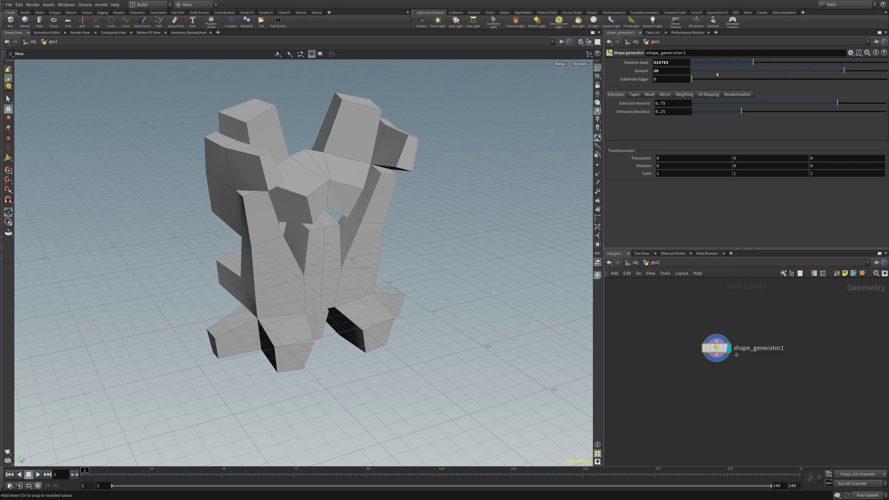
pyautogui.moveTo(665, 72); pyautogui.dragTo(619, 72)
pyautogui.write('150')
pyautogui.press('Return')
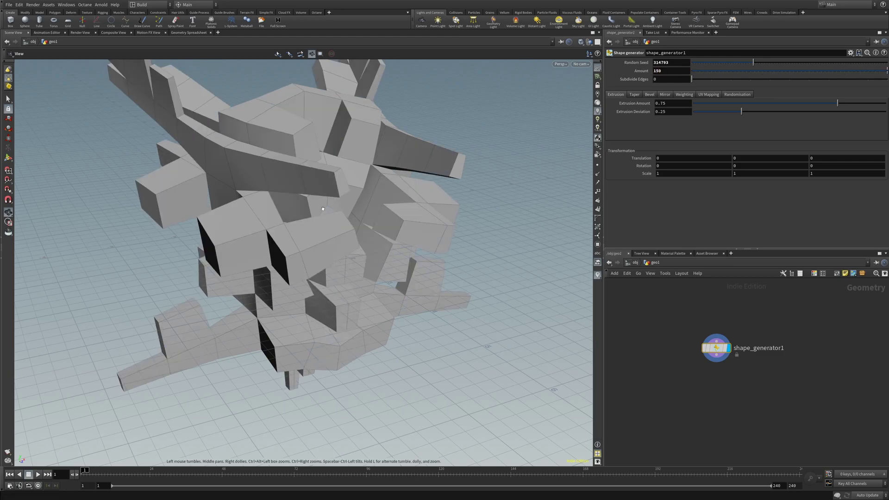
pyautogui.press('f')
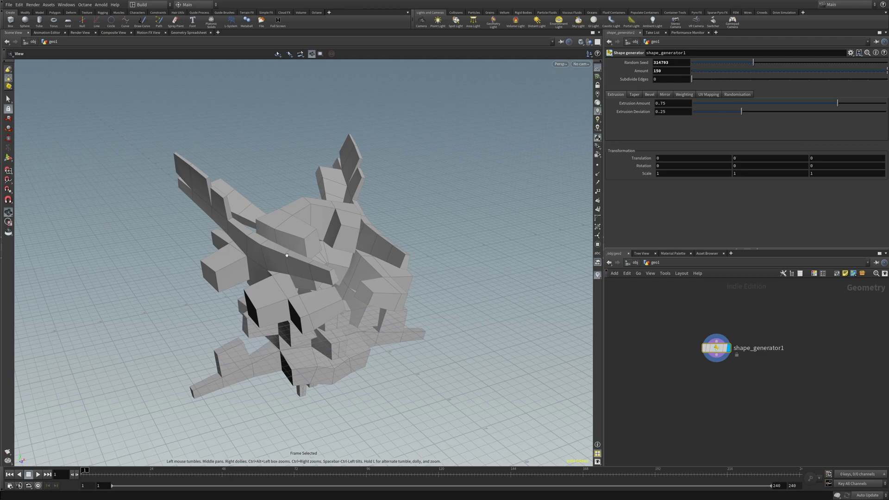
pyautogui.moveTo(287, 255); pyautogui.dragTo(305, 238)
pyautogui.moveTo(327, 242); pyautogui.dragTo(373, 253, button='middle')
# Step: Lower Amount back to 15 and frame the simplified shape
pyautogui.moveTo(668, 72); pyautogui.dragTo(623, 72)
pyautogui.write('15')
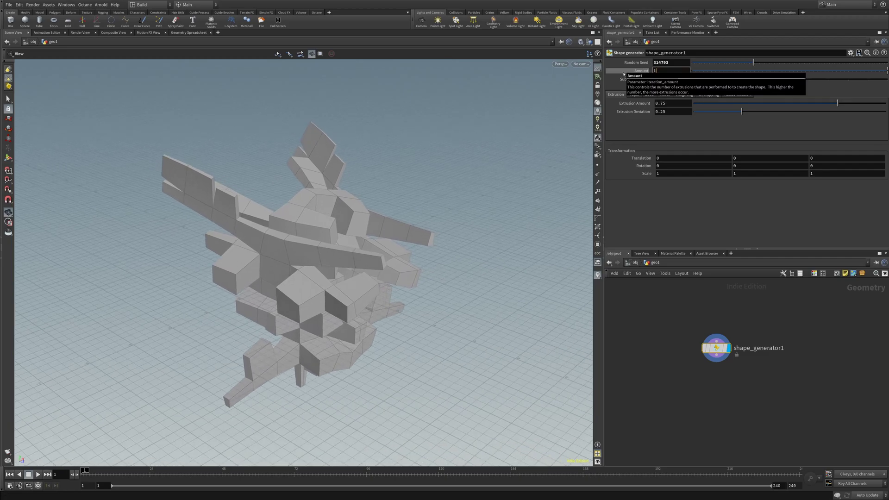
pyautogui.press('Return')
pyautogui.press('f')
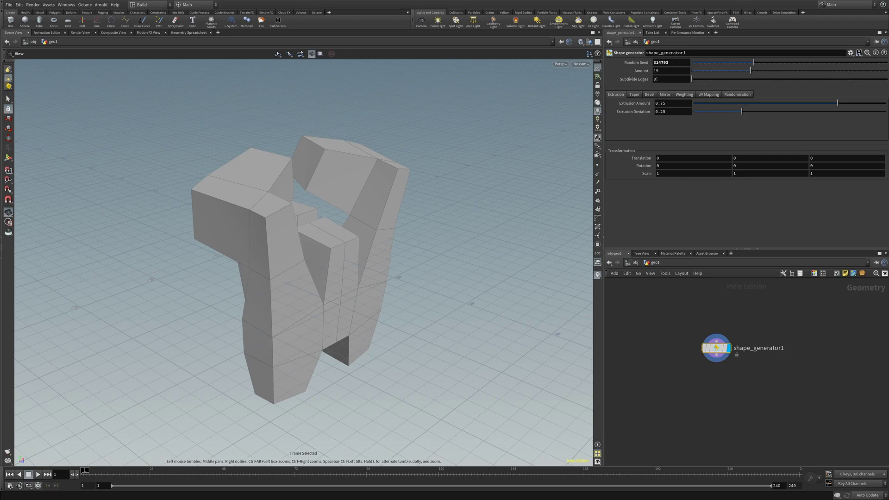
# Step: Set Extrusion Amount to 0.674 and move Extrusion Deviation from 0 up to 0.144
pyautogui.moveTo(694, 81)
pyautogui.mouseDown()
pyautogui.moveTo(742, 81)
pyautogui.moveTo(692, 81)
pyautogui.mouseUp()
pyautogui.moveTo(838, 103); pyautogui.dragTo(826, 105)
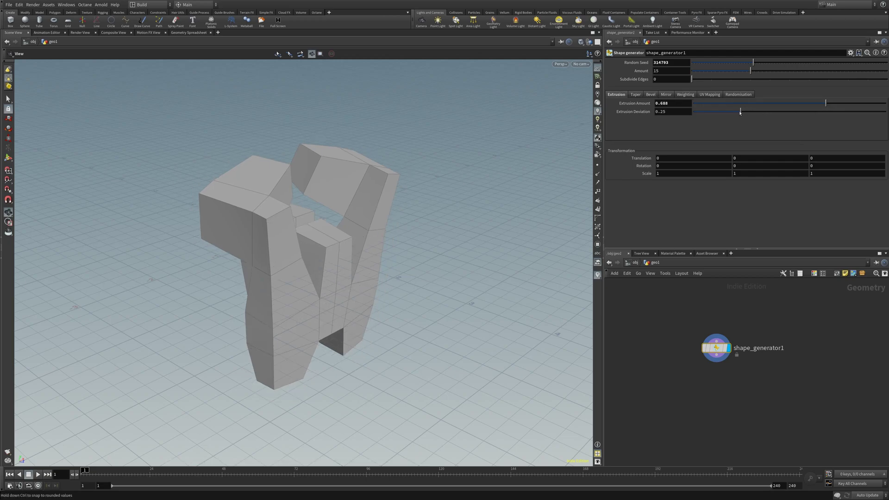
pyautogui.moveTo(739, 113); pyautogui.dragTo(658, 112)
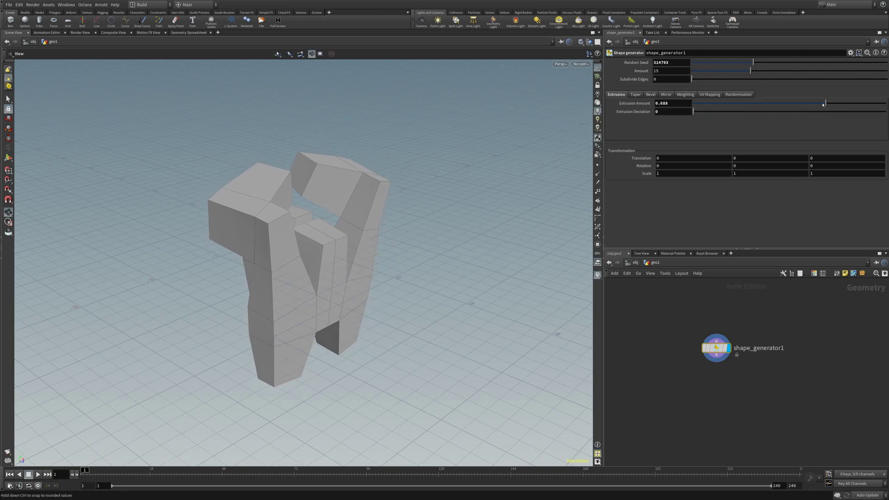
pyautogui.moveTo(823, 105)
pyautogui.mouseDown()
pyautogui.moveTo(773, 105)
pyautogui.moveTo(824, 103)
pyautogui.mouseUp()
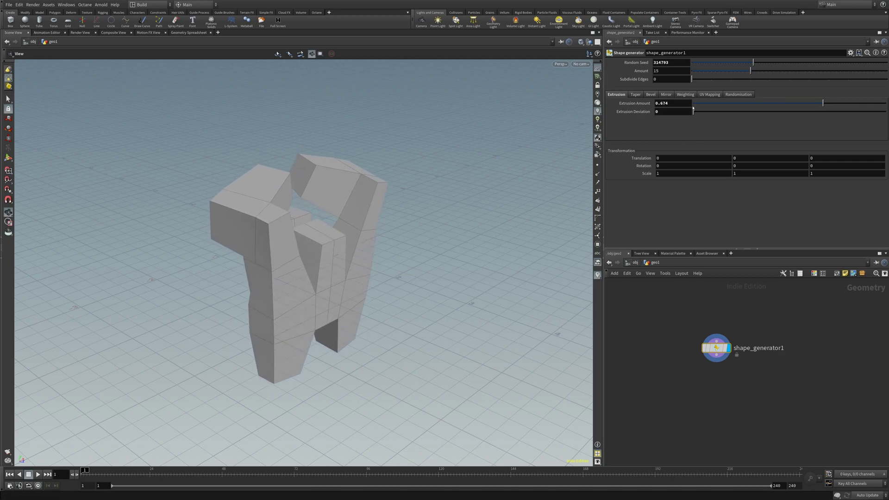
pyautogui.moveTo(695, 110); pyautogui.dragTo(721, 112)
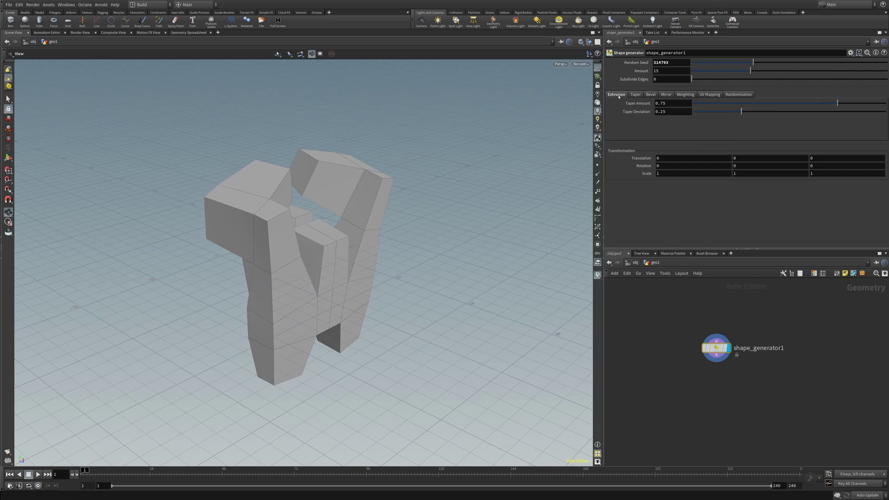
# Step: Reset the extrusion sliders to defaults, set Taper Amount to 0.554 and Amount to 34
pyautogui.keyDown('ctrl'); pyautogui.middleClick(674, 103); pyautogui.keyUp('ctrl')
pyautogui.keyDown('ctrl'); pyautogui.middleClick(676, 111); pyautogui.keyUp('ctrl')
pyautogui.click(634, 94)
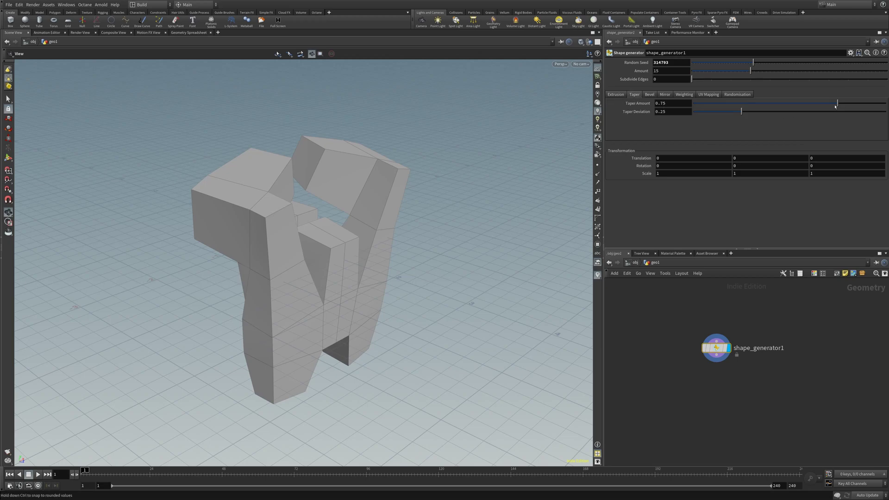
pyautogui.moveTo(838, 106); pyautogui.dragTo(800, 112)
pyautogui.moveTo(751, 69); pyautogui.dragTo(826, 77)
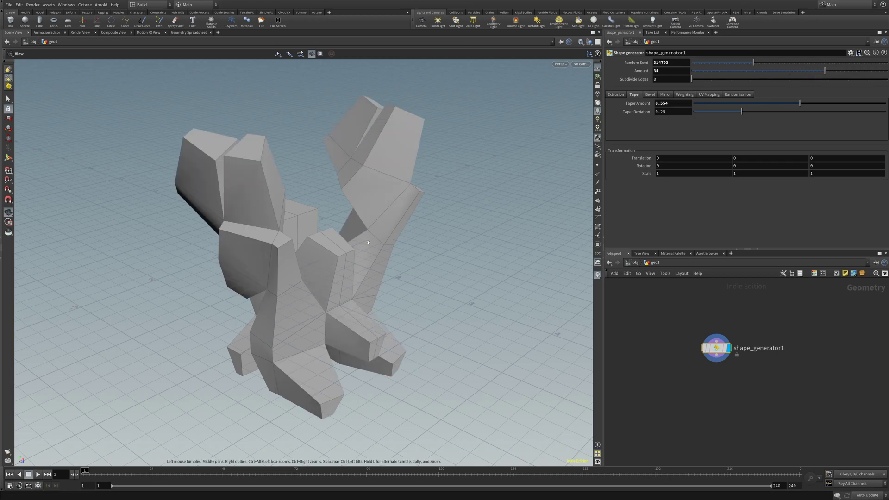
pyautogui.moveTo(323, 251); pyautogui.dragTo(320, 320)
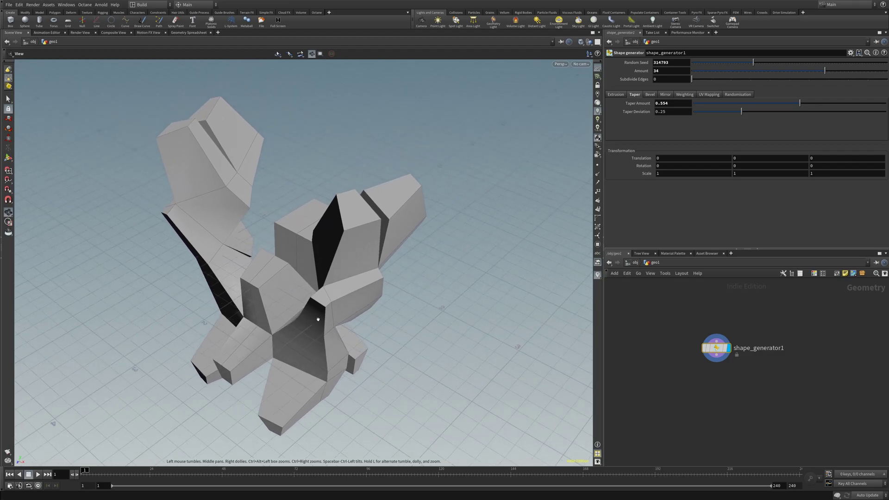
# Step: Bevel the shape's edges and add more bevel segments for rounder edges
pyautogui.click(649, 95)
pyautogui.moveTo(693, 103); pyautogui.dragTo(711, 105)
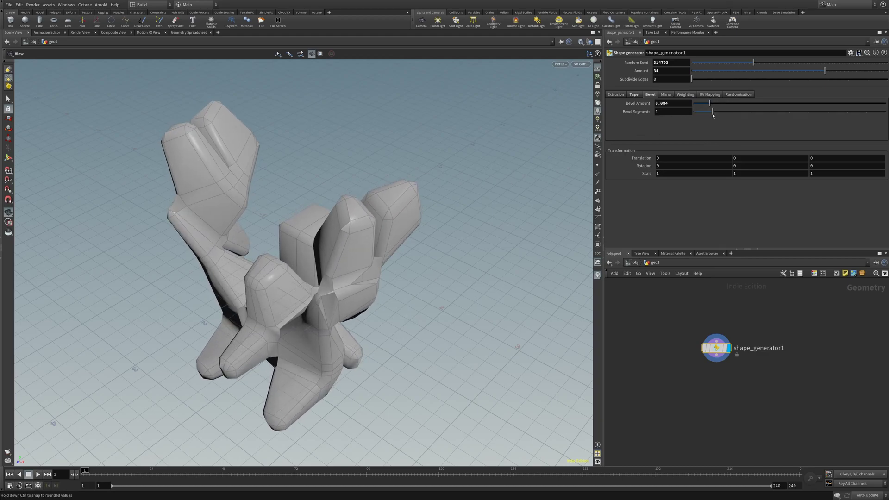
pyautogui.moveTo(739, 112); pyautogui.dragTo(734, 112)
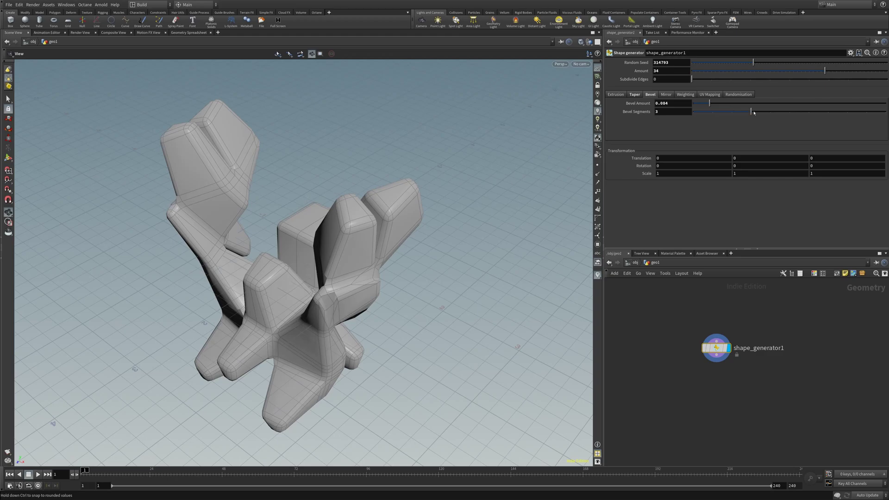
pyautogui.moveTo(222, 260); pyautogui.dragTo(380, 253)
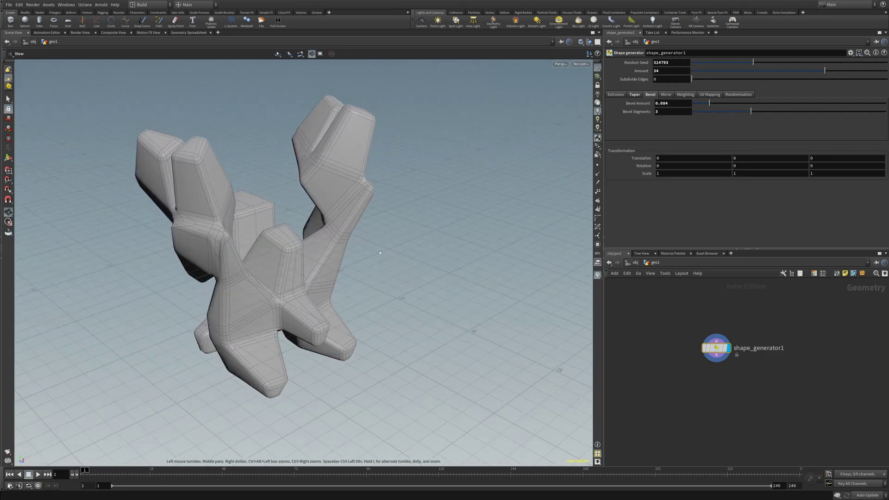
# Step: Mirror the shape across X and reduce the bevel amount for sharper edges
pyautogui.click(667, 95)
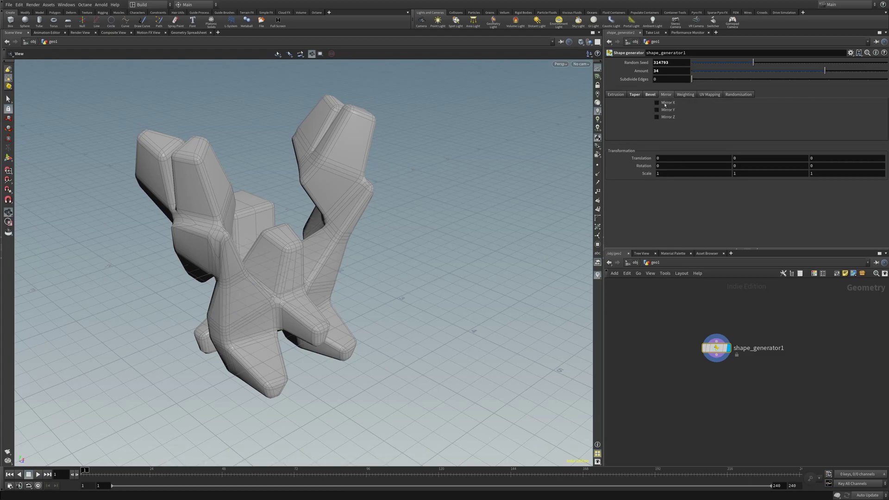
pyautogui.click(657, 103)
pyautogui.moveTo(261, 249); pyautogui.dragTo(13, 176)
pyautogui.moveTo(195, 260); pyautogui.dragTo(158, 236)
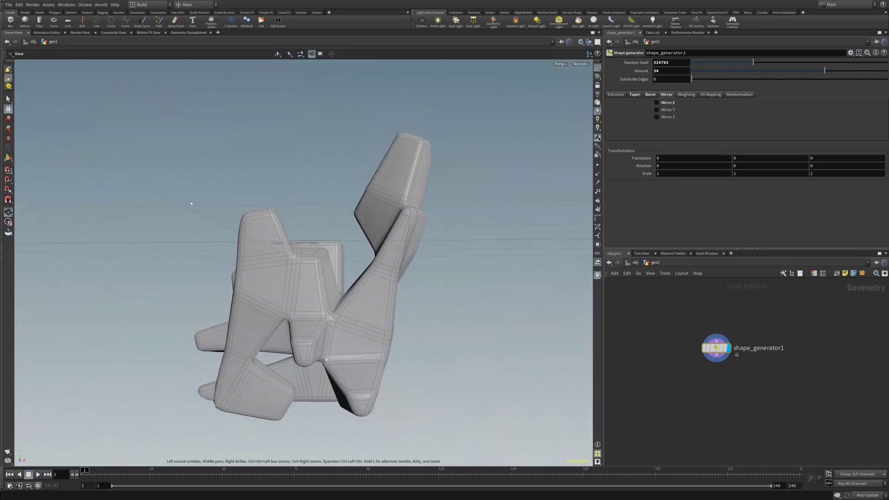
pyautogui.moveTo(190, 204); pyautogui.dragTo(306, 214)
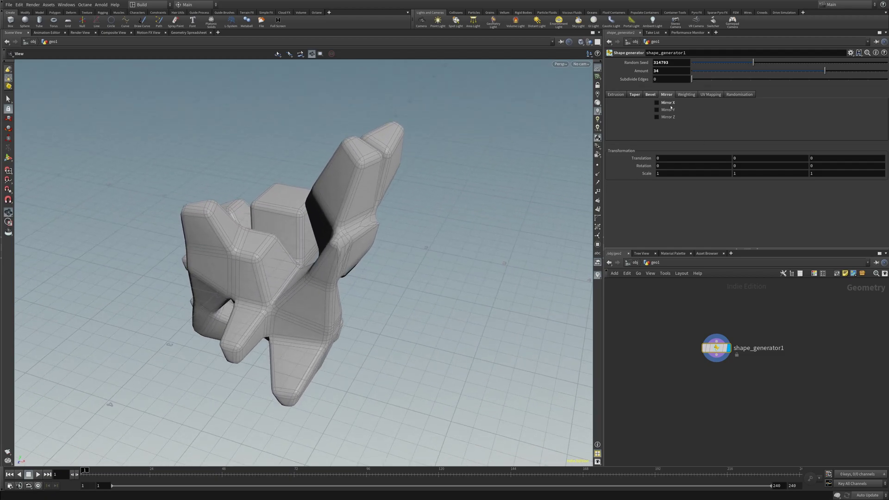
pyautogui.click(650, 94)
pyautogui.moveTo(710, 105); pyautogui.dragTo(698, 106)
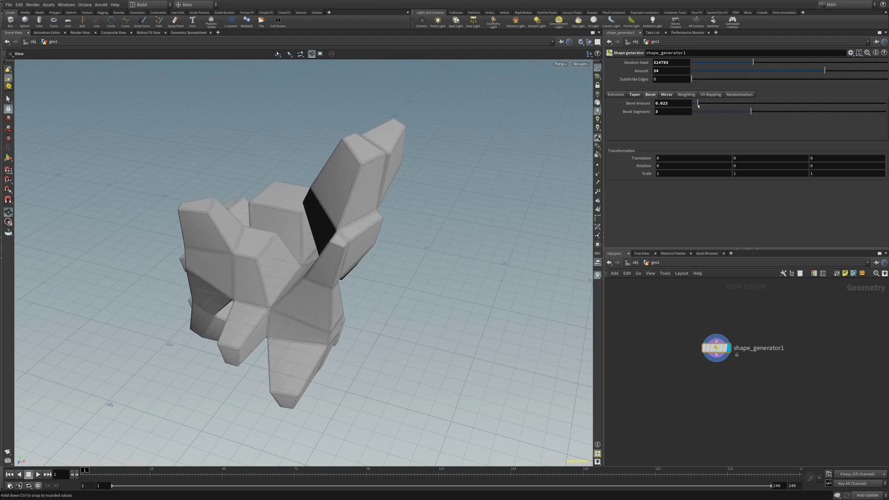
# Step: Add Y and Z mirroring and view the shape from another side
pyautogui.click(667, 94)
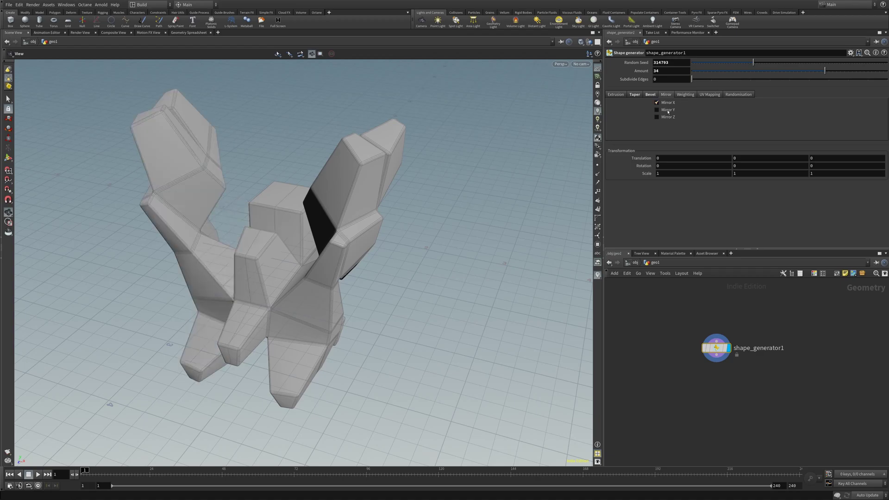
pyautogui.click(668, 109)
pyautogui.click(667, 118)
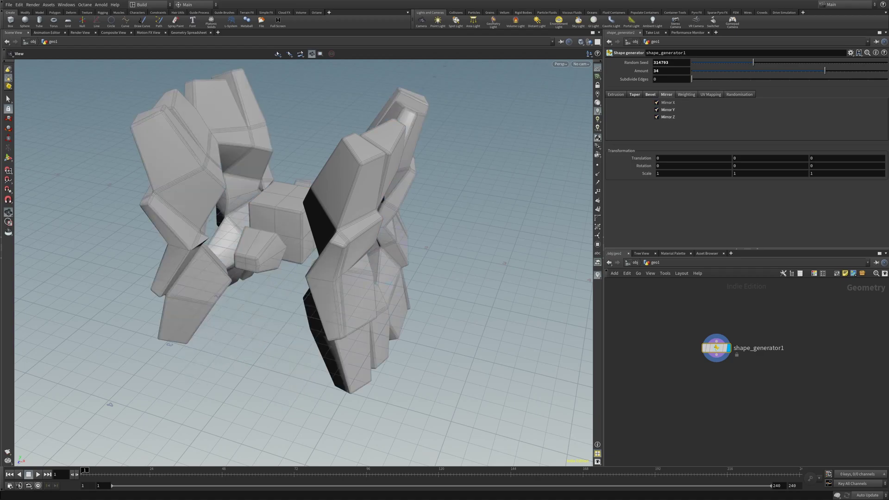
pyautogui.moveTo(259, 199); pyautogui.dragTo(519, 216)
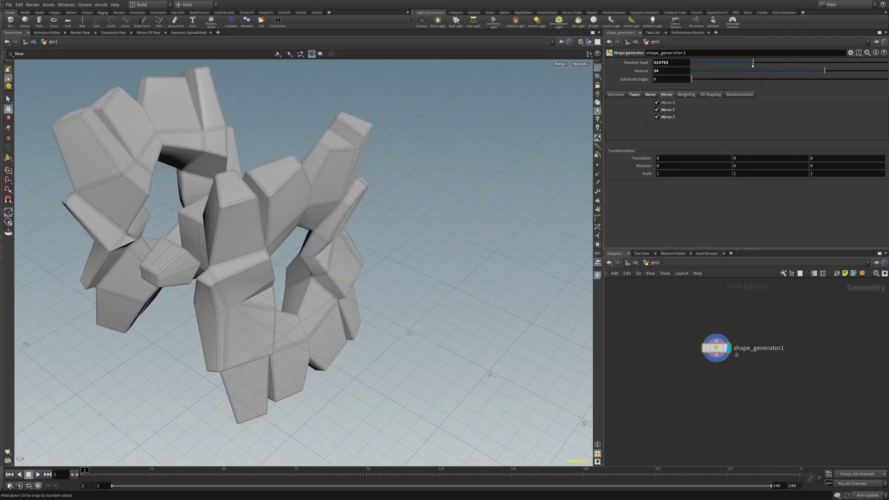
# Step: Reseed the shape, settling on random seed 337278
pyautogui.moveTo(753, 63); pyautogui.dragTo(764, 65)
pyautogui.moveTo(463, 149); pyautogui.dragTo(275, 180)
pyautogui.moveTo(276, 180); pyautogui.dragTo(333, 250, button='middle')
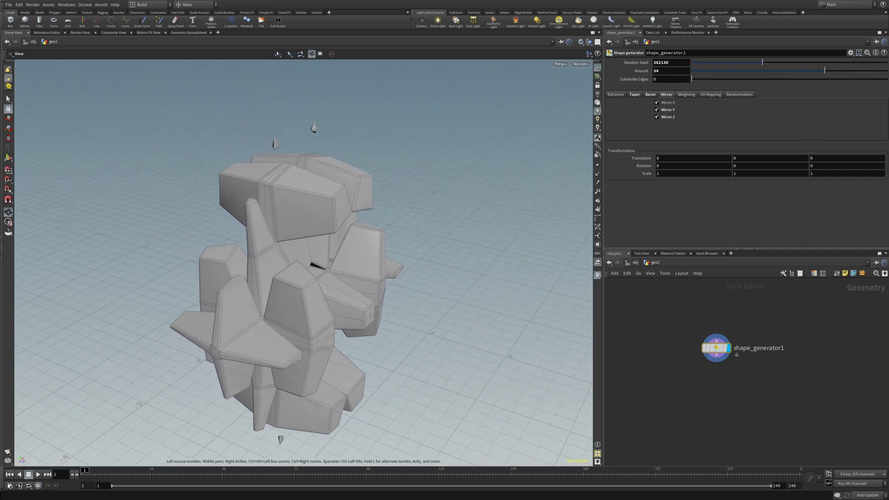
pyautogui.moveTo(333, 250); pyautogui.dragTo(390, 241)
pyautogui.click(758, 64)
pyautogui.moveTo(229, 269); pyautogui.dragTo(353, 311)
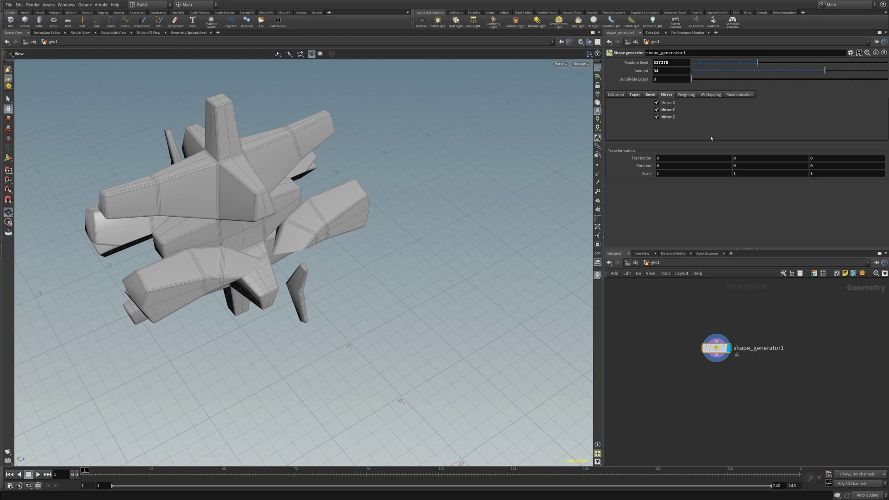
# Step: Uncheck Mirror Y and Mirror Z, leaving X-only mirroring, and inspect from a low angle
pyautogui.click(668, 110)
pyautogui.click(667, 117)
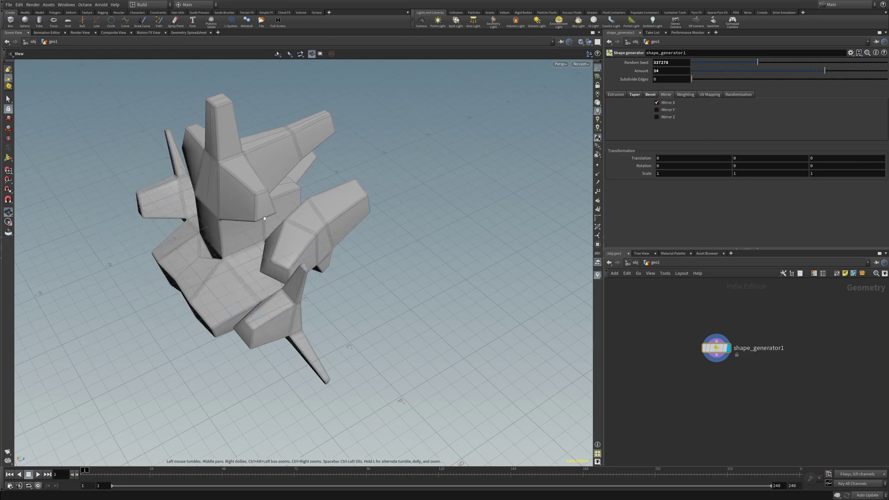
pyautogui.moveTo(265, 218); pyautogui.dragTo(204, 278)
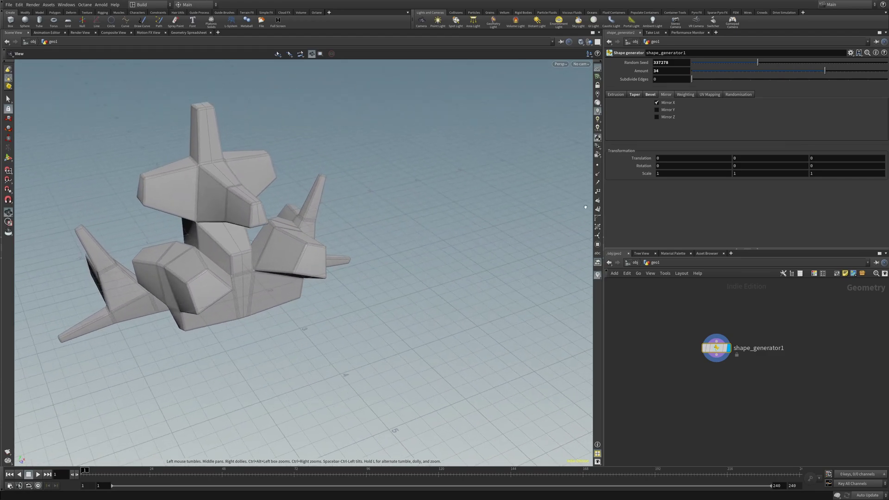
# Step: Set the first two Primitive weighting values to 0 and raise Amount to 42
pyautogui.click(687, 95)
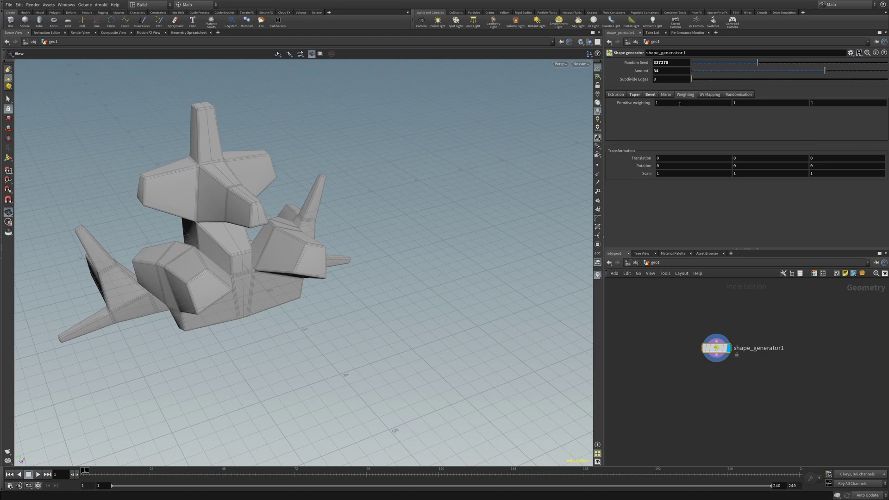
pyautogui.click(699, 102)
pyautogui.click(756, 102)
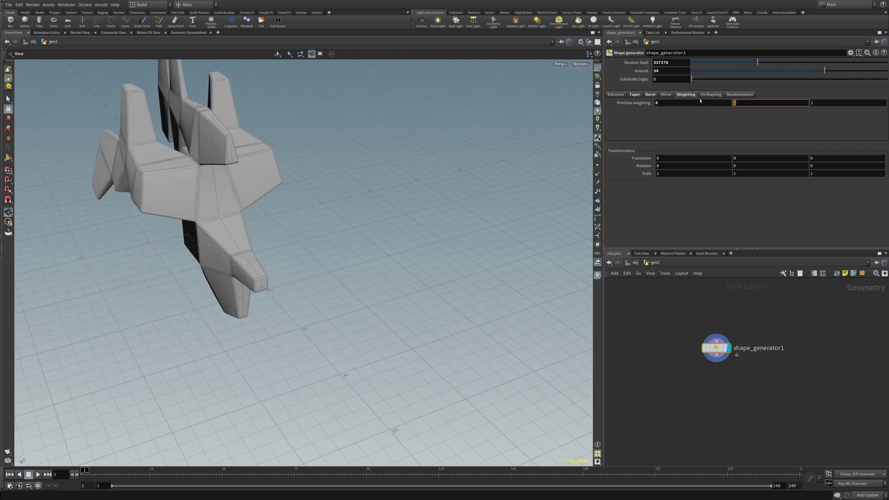
pyautogui.click(837, 105)
pyautogui.moveTo(252, 247); pyautogui.dragTo(120, 241)
pyautogui.moveTo(825, 71); pyautogui.dragTo(856, 72)
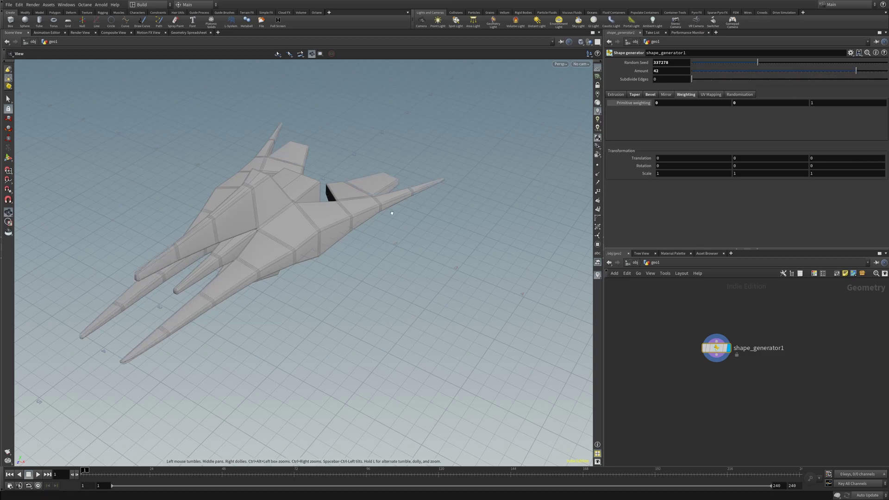
pyautogui.moveTo(218, 259)
pyautogui.mouseDown()
pyautogui.moveTo(350, 227)
pyautogui.moveTo(384, 192)
pyautogui.moveTo(374, 165)
pyautogui.moveTo(244, 139)
pyautogui.moveTo(217, 231)
pyautogui.moveTo(199, 250)
pyautogui.moveTo(208, 259)
pyautogui.mouseUp()
# Step: Nudge taper deviation up and set Taper Amount to 0.4, then up to 0.781
pyautogui.click(634, 95)
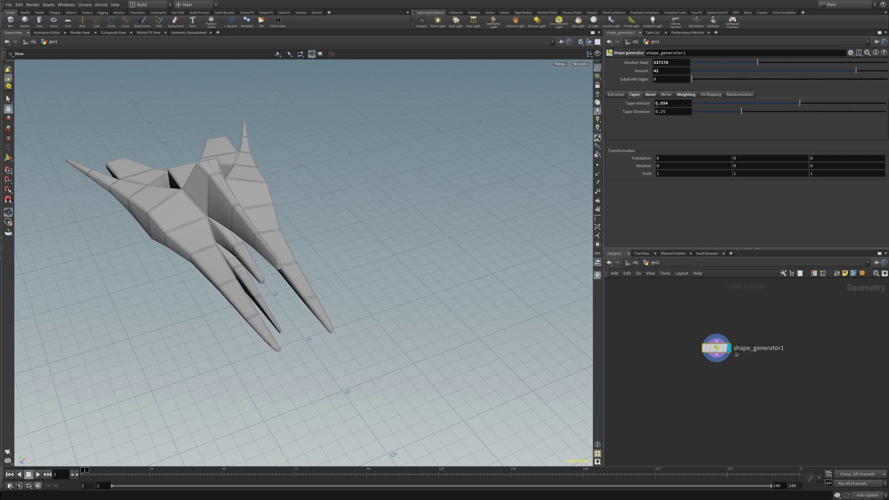
pyautogui.moveTo(742, 111); pyautogui.dragTo(759, 113)
pyautogui.click(777, 105)
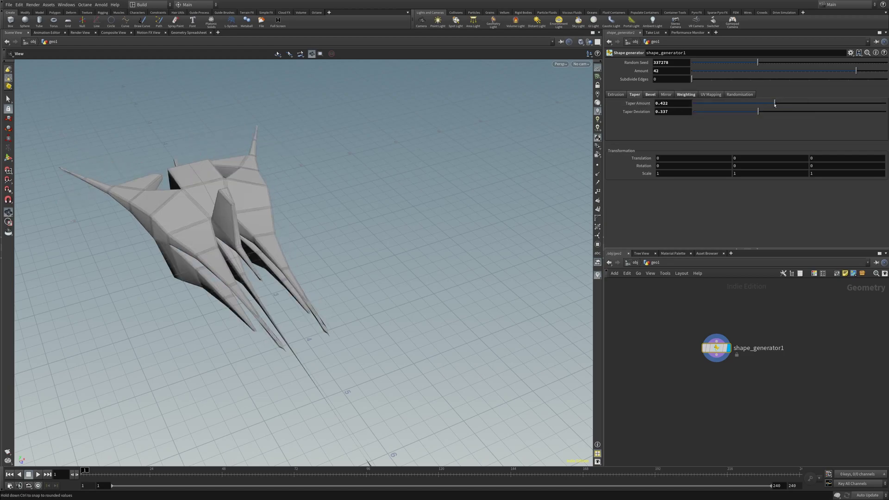
pyautogui.moveTo(793, 106); pyautogui.dragTo(844, 105)
pyautogui.moveTo(359, 226); pyautogui.dragTo(252, 303)
pyautogui.moveTo(252, 304); pyautogui.dragTo(232, 315, button='right')
pyautogui.moveTo(232, 315); pyautogui.dragTo(266, 277)
# Step: Reset the Primitive weighting values back to 1, 1, 1
pyautogui.click(686, 95)
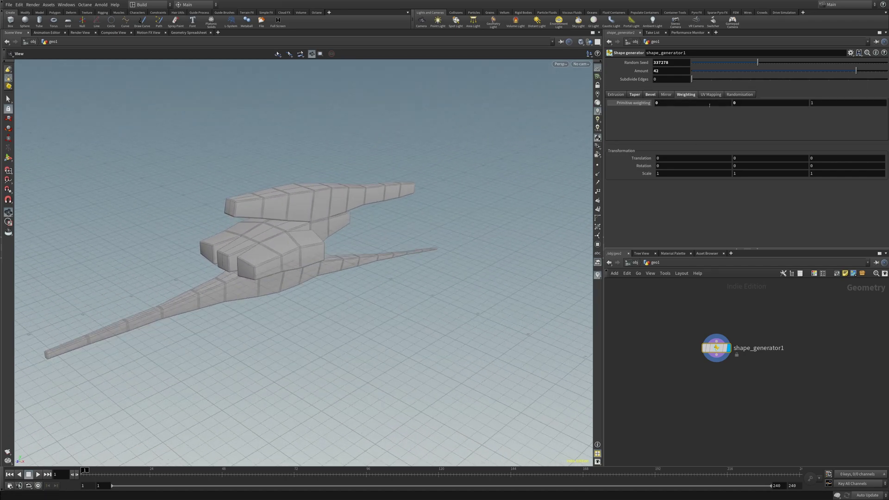
pyautogui.keyDown('ctrl'); pyautogui.middleClick(715, 105); pyautogui.keyUp('ctrl')
pyautogui.keyDown('ctrl'); pyautogui.middleClick(750, 106); pyautogui.keyUp('ctrl')
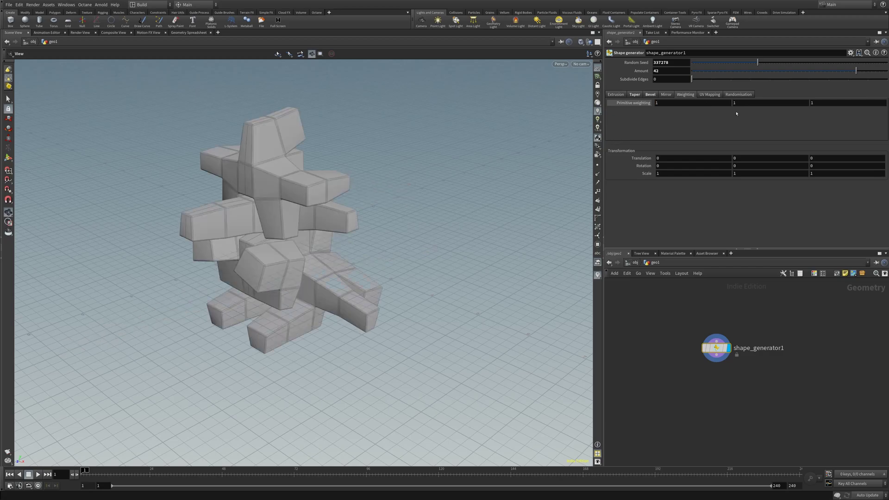
pyautogui.moveTo(270, 230); pyautogui.dragTo(381, 266)
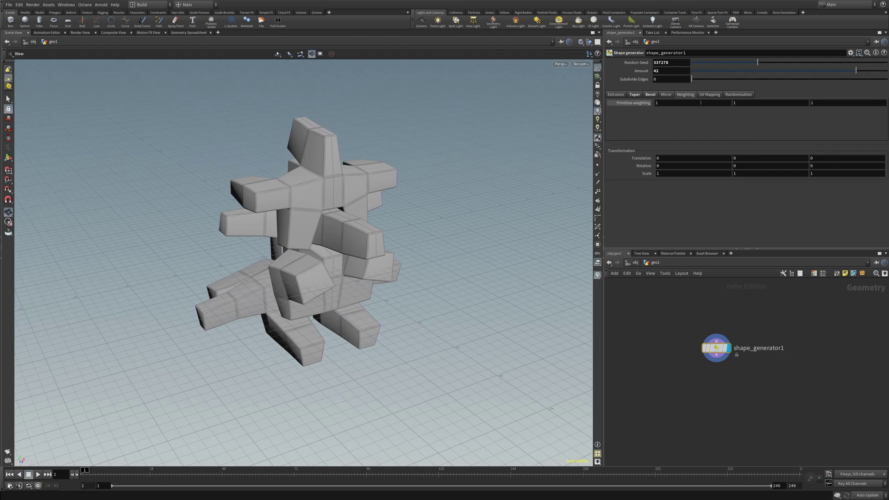
# Step: Split the viewport into two side-by-side views with the left one as a UV Viewport
pyautogui.click(708, 95)
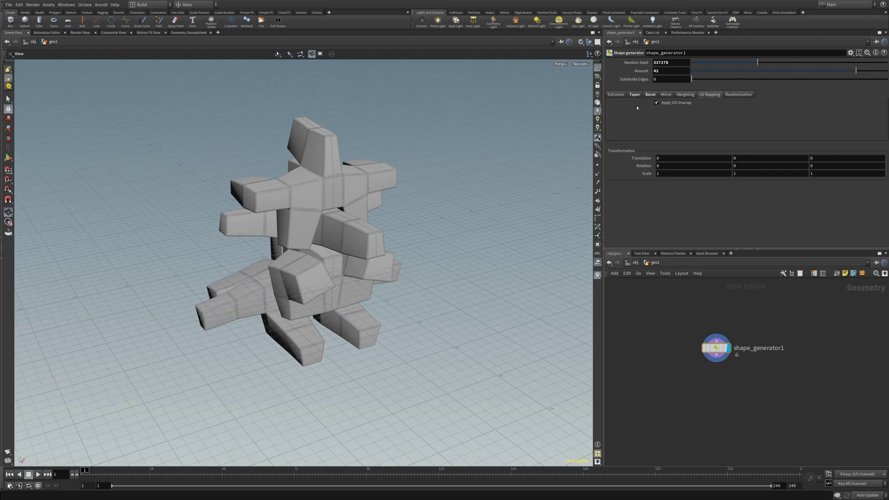
pyautogui.click(598, 42)
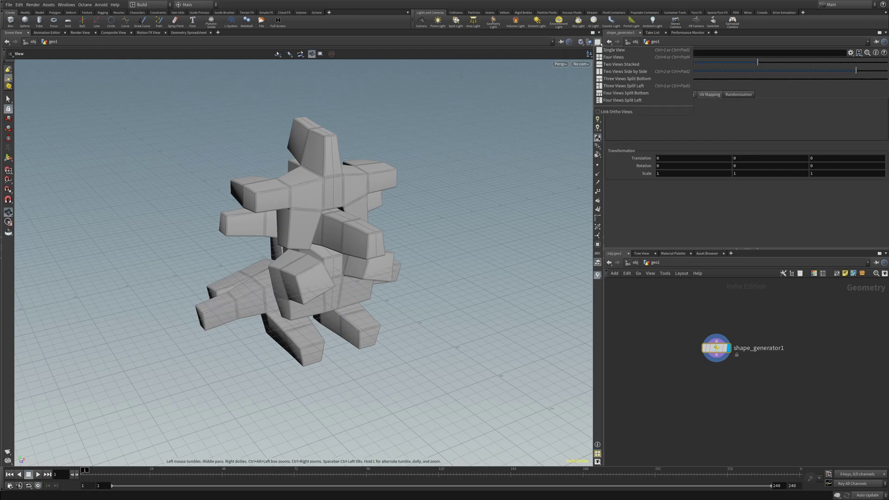
pyautogui.click(611, 71)
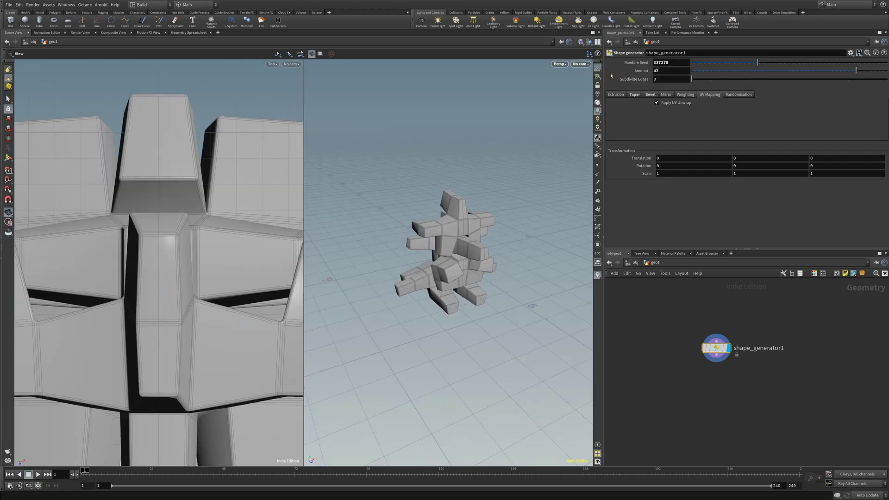
pyautogui.click(272, 64)
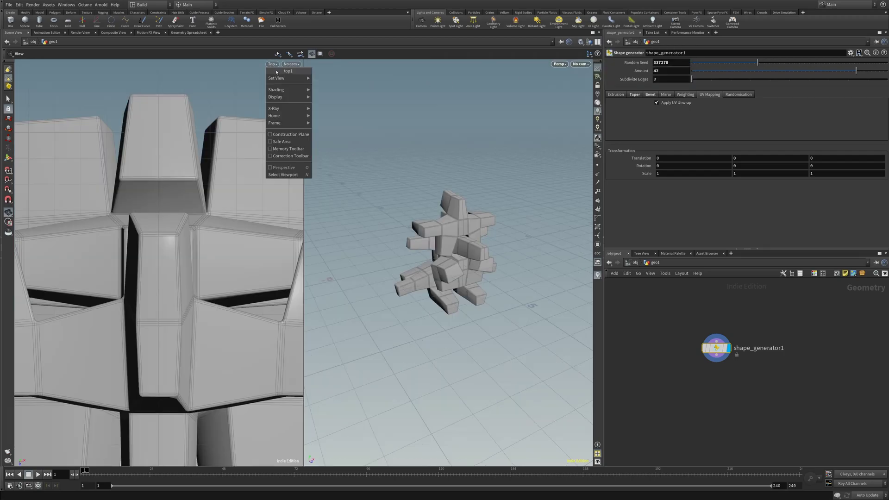
pyautogui.moveTo(288, 78)
pyautogui.click(329, 107)
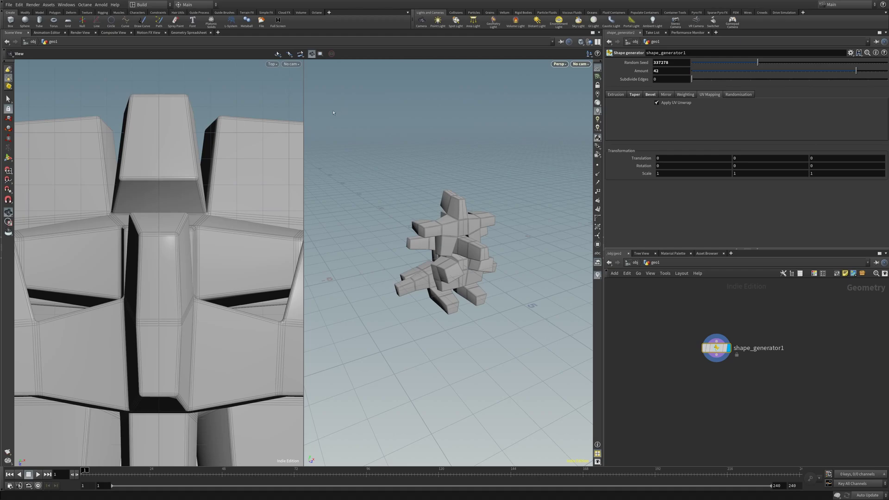
# Step: Frame the UV layout and toggle Apply UV Unwrap off and back on
pyautogui.moveTo(234, 236); pyautogui.dragTo(235, 198, button='right')
pyautogui.moveTo(235, 198); pyautogui.dragTo(178, 280, button='middle')
pyautogui.scroll(1, 174, 275)
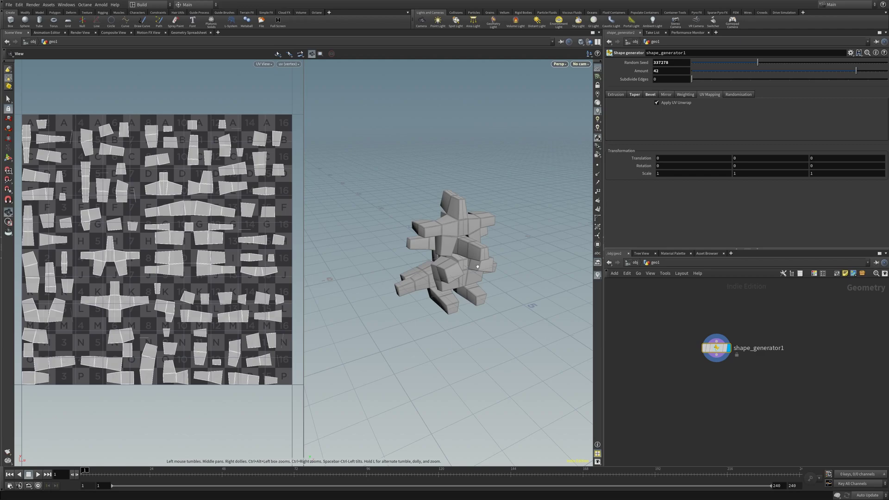
pyautogui.click(665, 105)
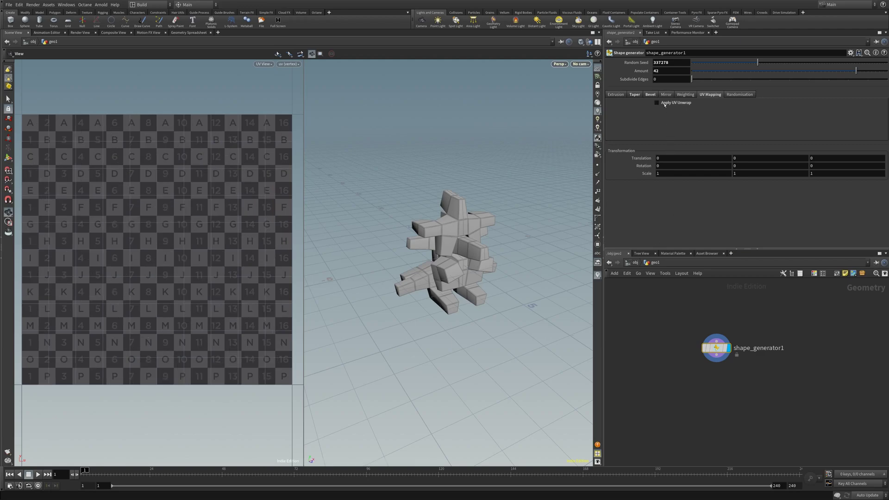
pyautogui.click(678, 105)
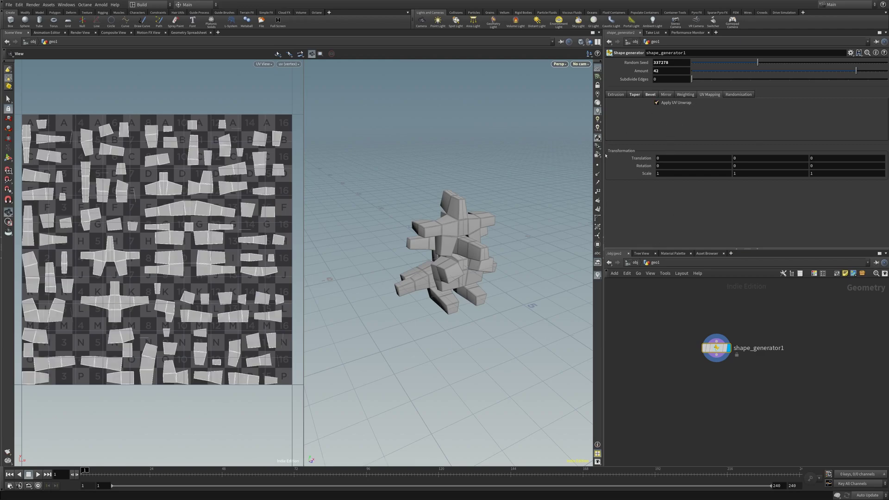
# Step: On the Randomisation settings, raise the shape count to three and nudge the placement seed
pyautogui.click(737, 94)
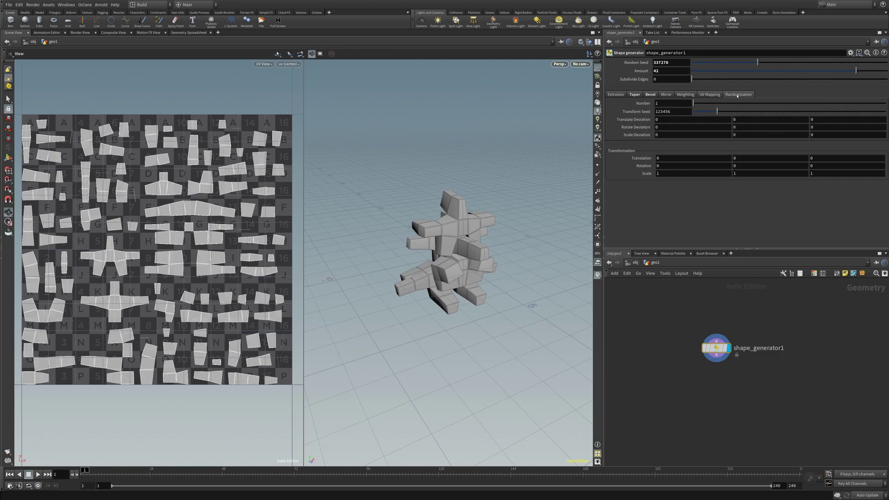
pyautogui.moveTo(535, 201); pyautogui.dragTo(410, 263)
pyautogui.scroll(3, 468, 220)
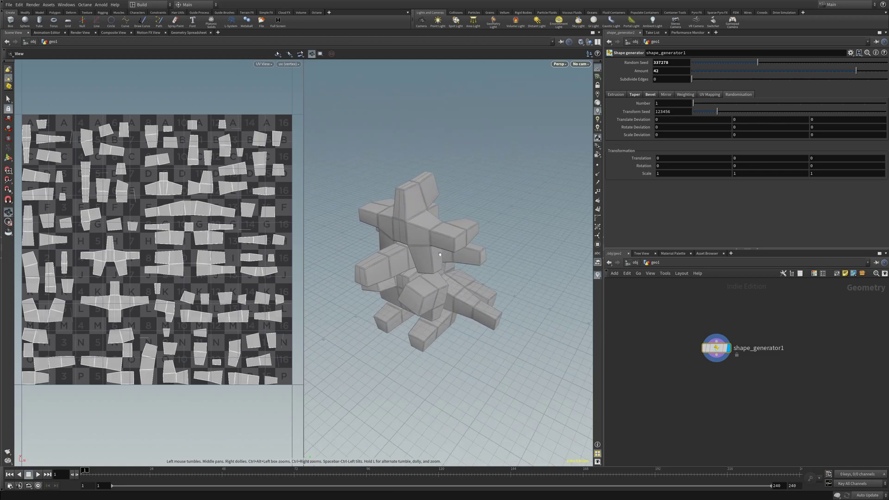
pyautogui.click(712, 106)
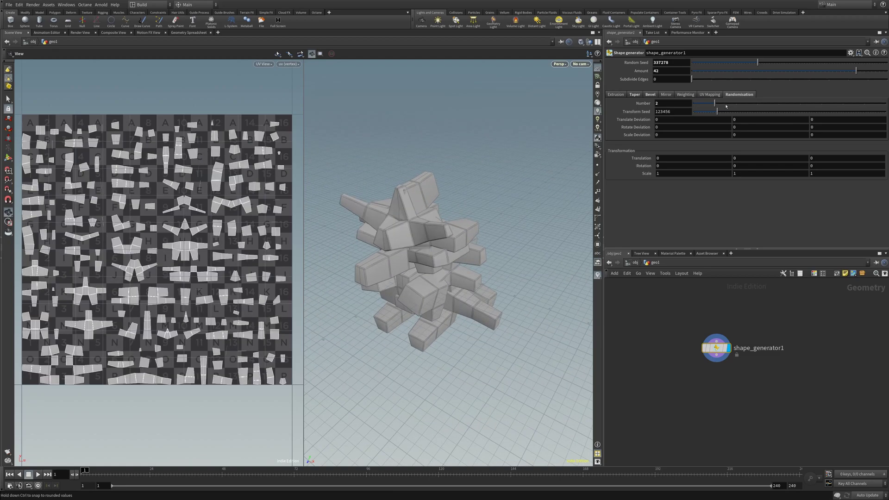
pyautogui.click(734, 106)
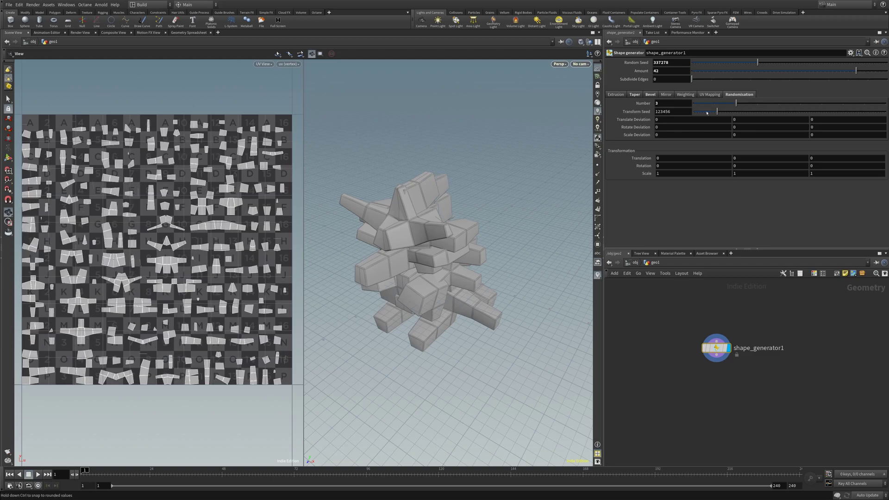
pyautogui.moveTo(721, 114); pyautogui.dragTo(729, 115)
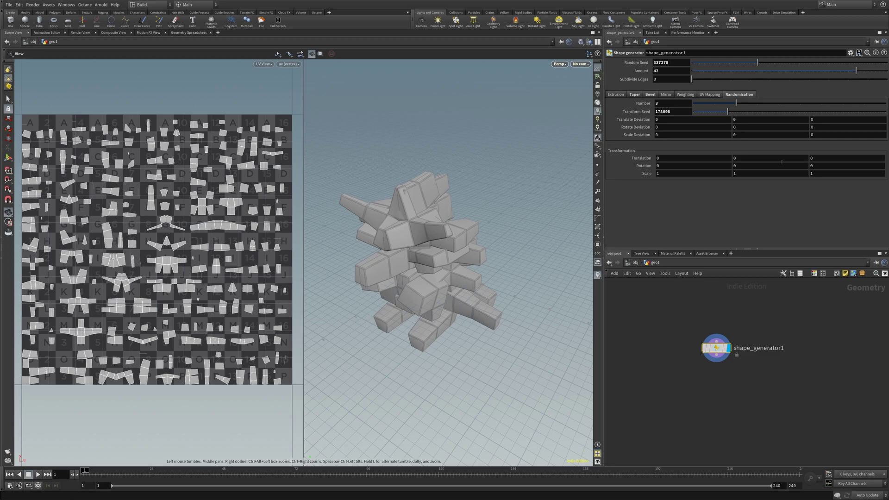
# Step: Set the X translate deviation to 20 (after trying 5) so the copies spread apart
pyautogui.moveTo(644, 120)
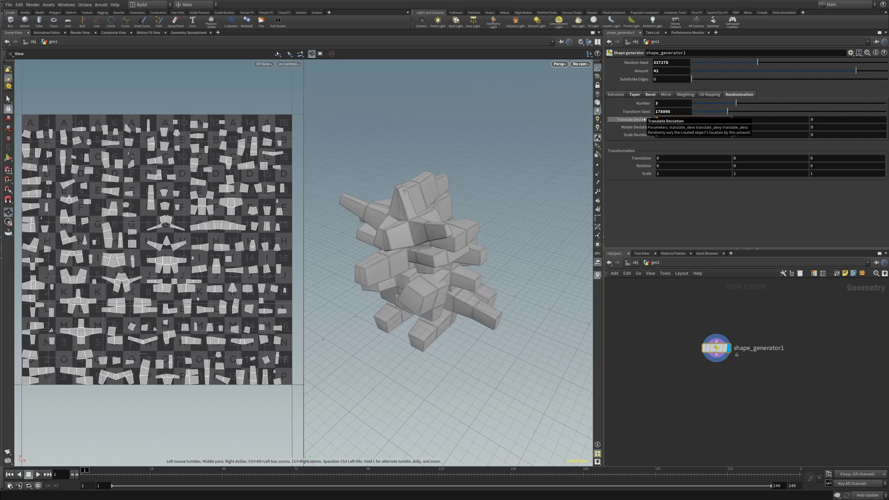
pyautogui.click(686, 120)
pyautogui.write('5')
pyautogui.press('Return')
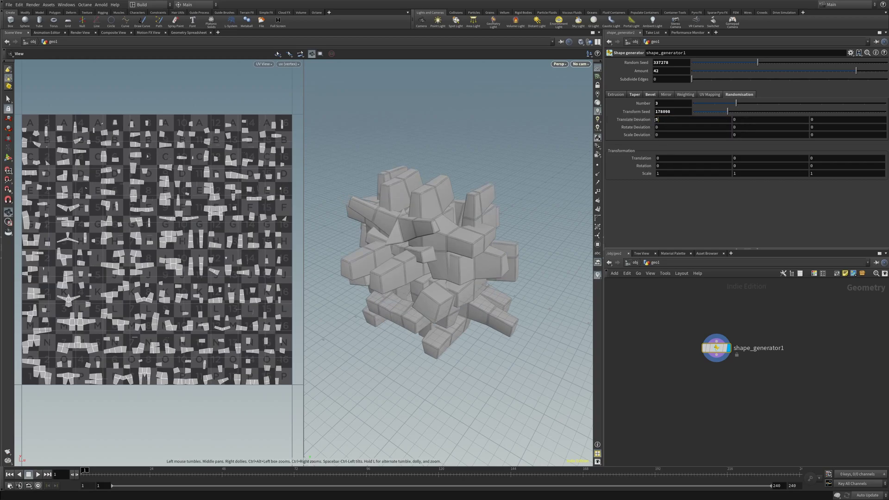
pyautogui.write('20')
pyautogui.press('Return')
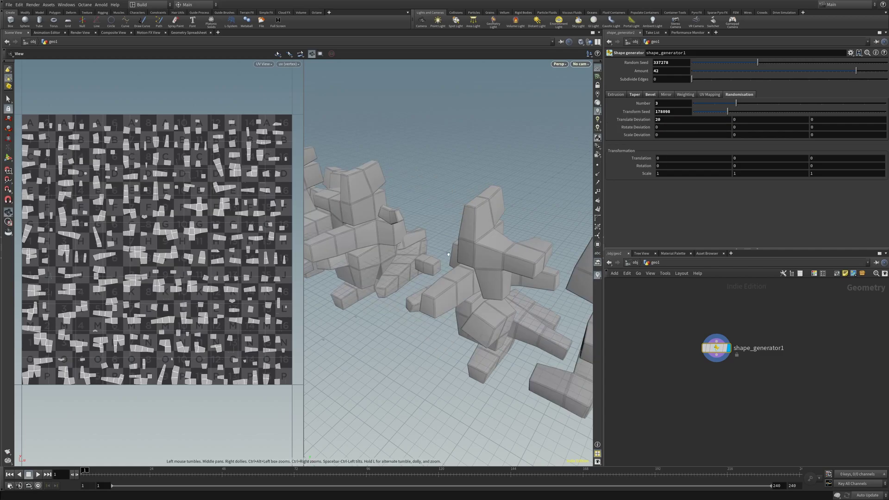
pyautogui.moveTo(433, 253); pyautogui.dragTo(378, 269, button='right')
pyautogui.moveTo(378, 269); pyautogui.dragTo(426, 271)
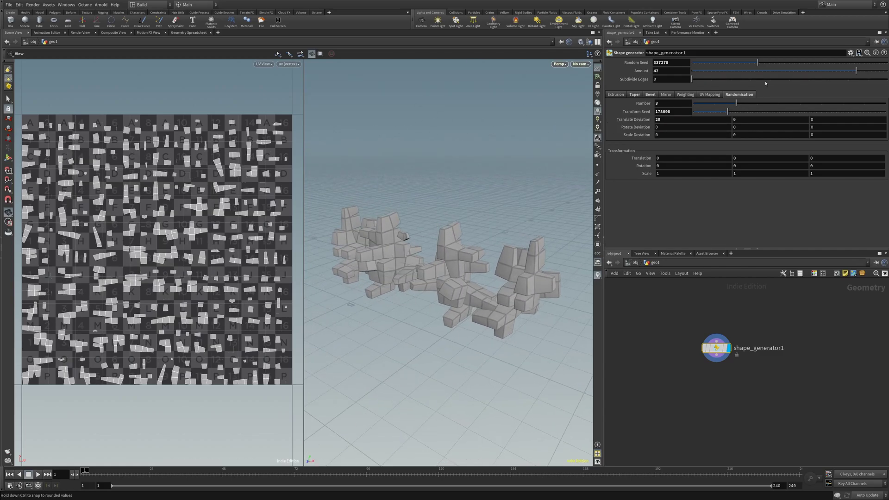
# Step: Reseed the shapes and their placement for a new arrangement
pyautogui.moveTo(753, 62); pyautogui.dragTo(747, 62)
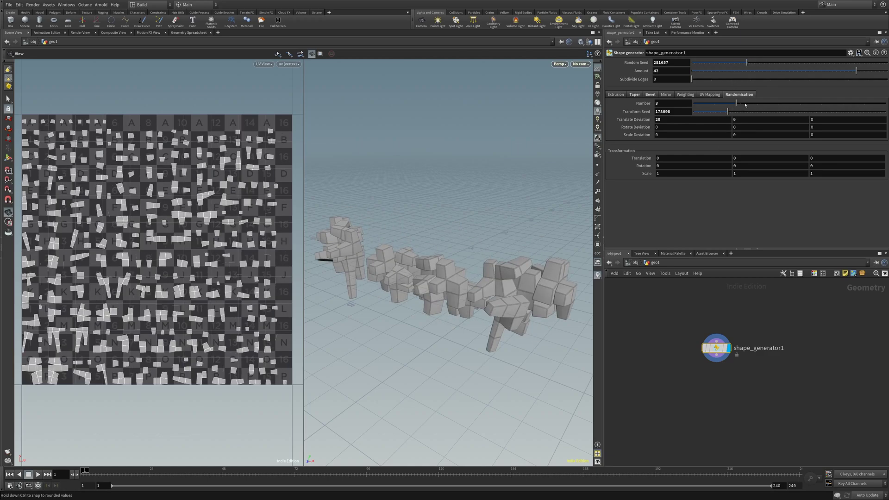
pyautogui.moveTo(733, 111); pyautogui.dragTo(778, 114)
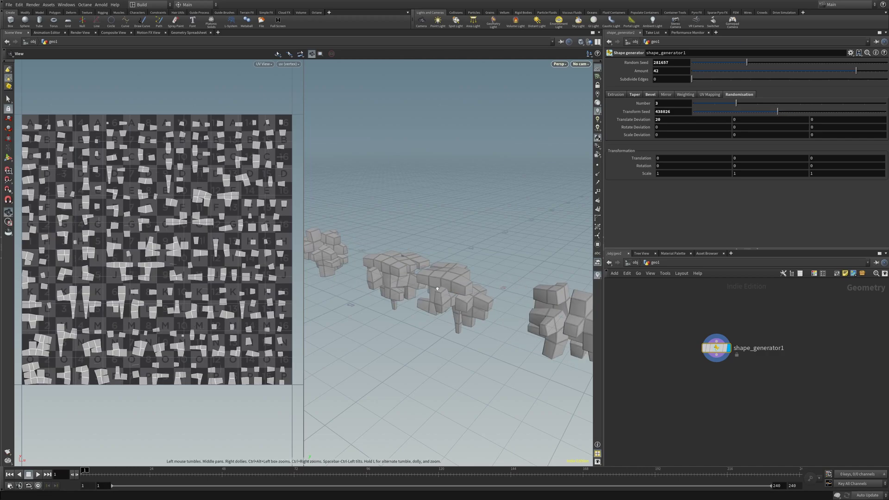
pyautogui.moveTo(456, 289); pyautogui.dragTo(574, 278)
# Step: Move the translate deviation to Z: X set to 0, Z set to 20
pyautogui.click(665, 122)
pyautogui.write('0')
pyautogui.click(814, 119)
pyautogui.write('20')
pyautogui.press('Return')
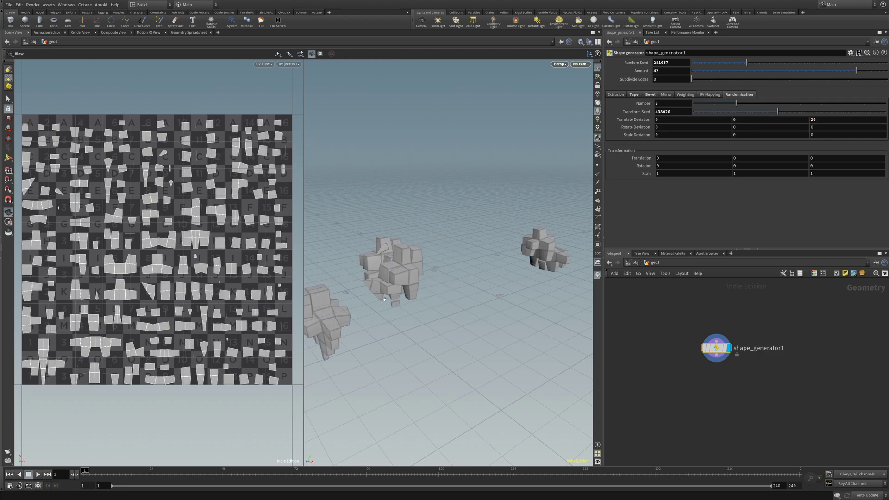
pyautogui.moveTo(386, 280); pyautogui.dragTo(443, 255)
# Step: Scale the shapes up along X, trying 2 before settling on 5
pyautogui.click(676, 172)
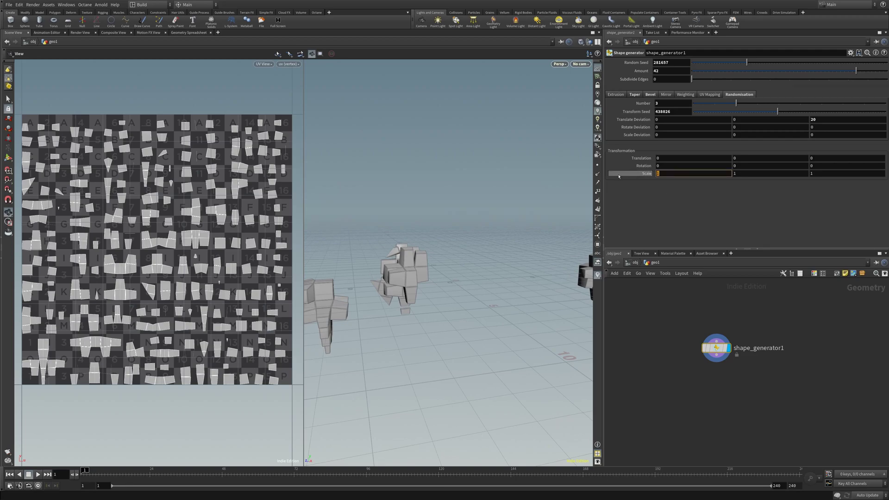
pyautogui.write('2')
pyautogui.press('Return')
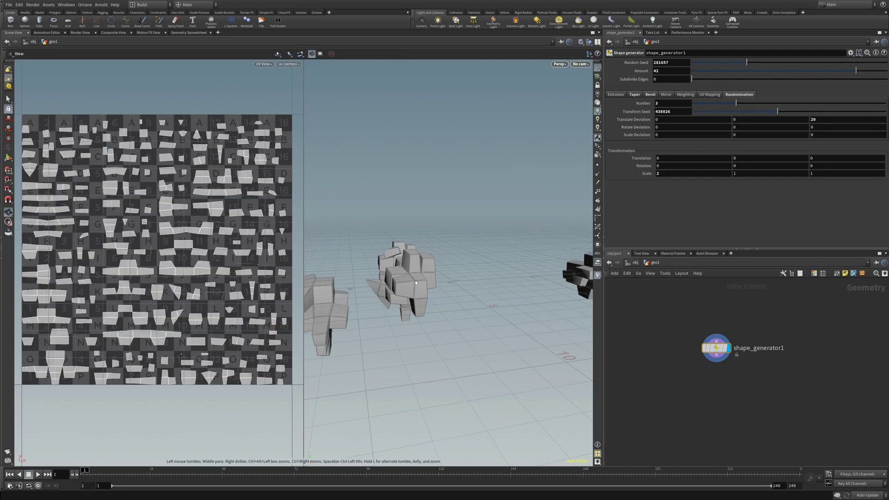
pyautogui.moveTo(412, 280); pyautogui.dragTo(625, 233)
pyautogui.click(728, 174)
pyautogui.write('5')
pyautogui.press('Return')
# Step: Set the Y and Z scale to 5 for a uniform scale of 5
pyautogui.click(768, 174)
pyautogui.write('5')
pyautogui.press('Return')
pyautogui.click(832, 174)
pyautogui.write('5')
pyautogui.press('Return')
pyautogui.press('g')
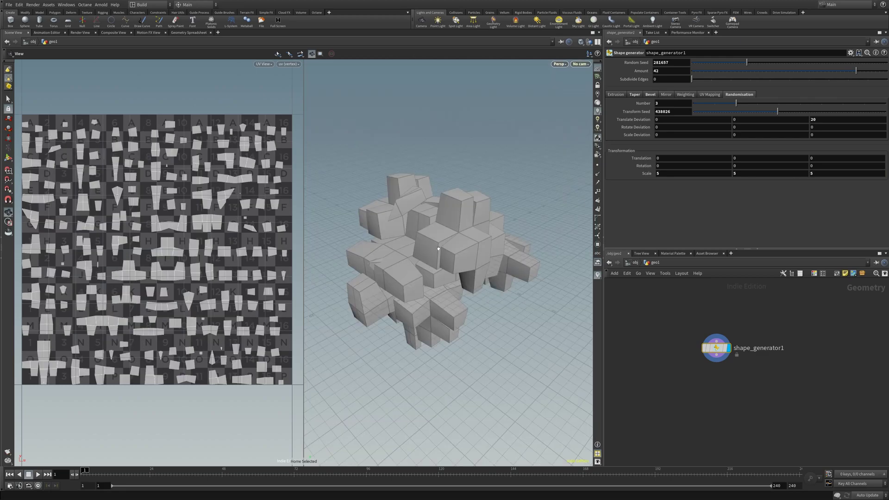
pyautogui.moveTo(438, 248)
pyautogui.mouseDown()
pyautogui.moveTo(370, 241)
pyautogui.moveTo(472, 246)
pyautogui.moveTo(439, 234)
pyautogui.mouseUp()
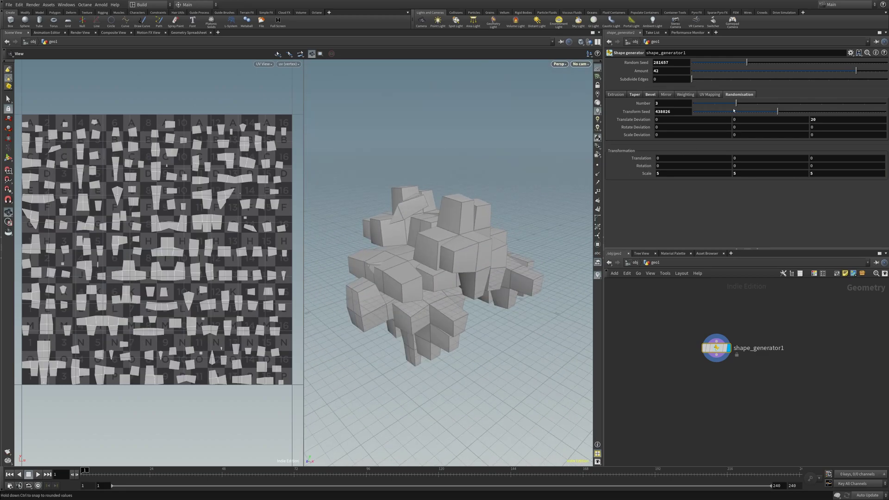
# Step: Change the placement seed to 333333 and vary the shapes' random seed
pyautogui.moveTo(778, 111); pyautogui.dragTo(758, 113)
pyautogui.click(739, 63)
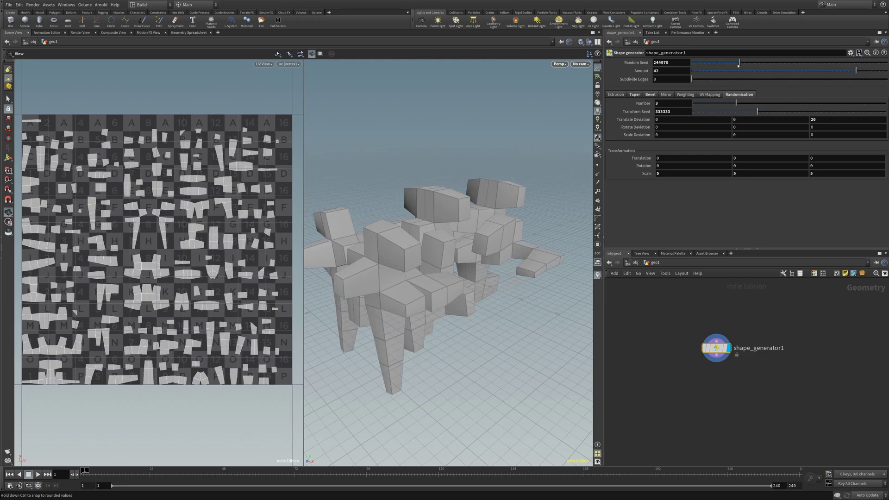
pyautogui.moveTo(739, 65); pyautogui.dragTo(725, 66)
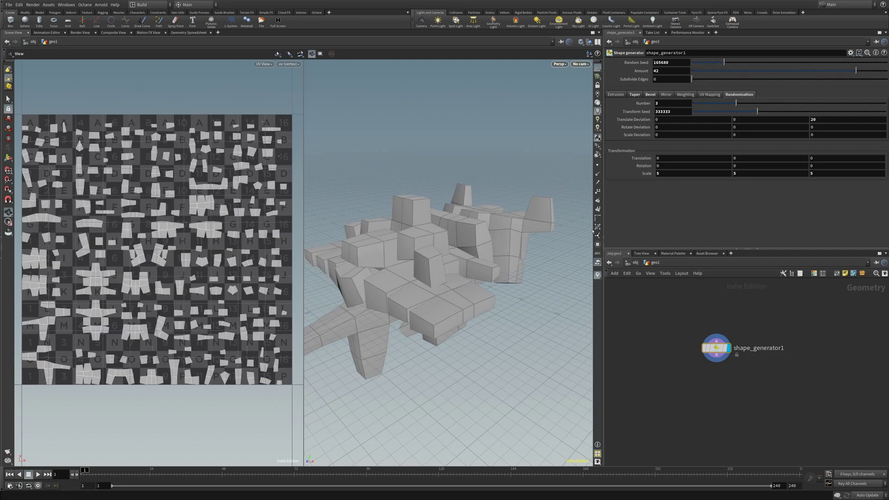
pyautogui.moveTo(442, 278); pyautogui.dragTo(427, 258)
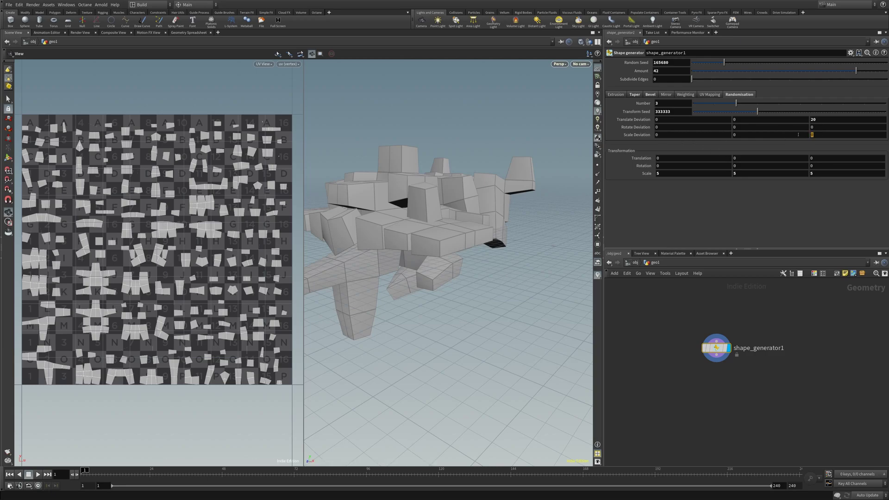
# Step: Set the Z and Y scale deviation values to 5 so copies vary in size
pyautogui.moveTo(791, 135); pyautogui.dragTo(766, 133)
pyautogui.press('Return')
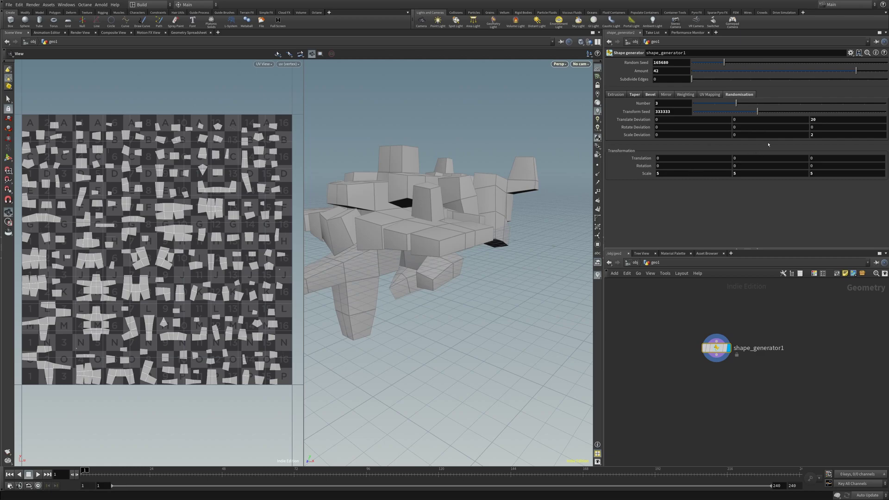
pyautogui.click(813, 134)
pyautogui.write('5')
pyautogui.press('Return')
pyautogui.click(764, 134)
pyautogui.write('5')
pyautogui.press('Return')
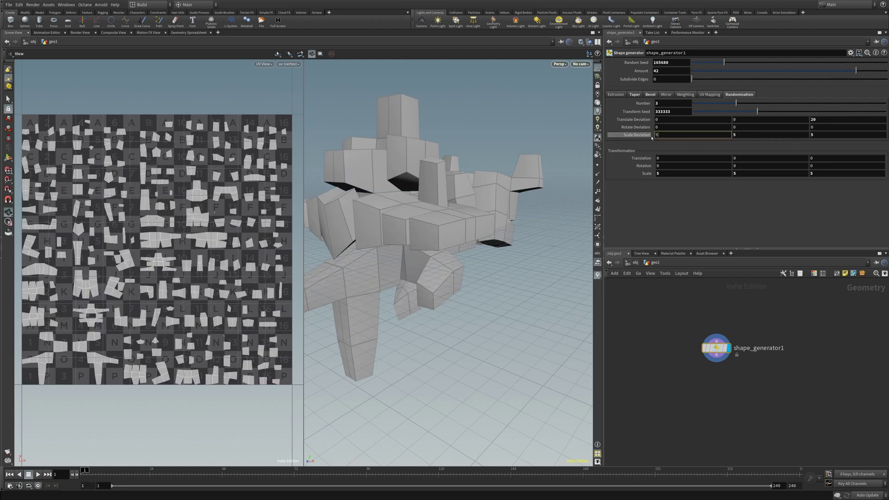